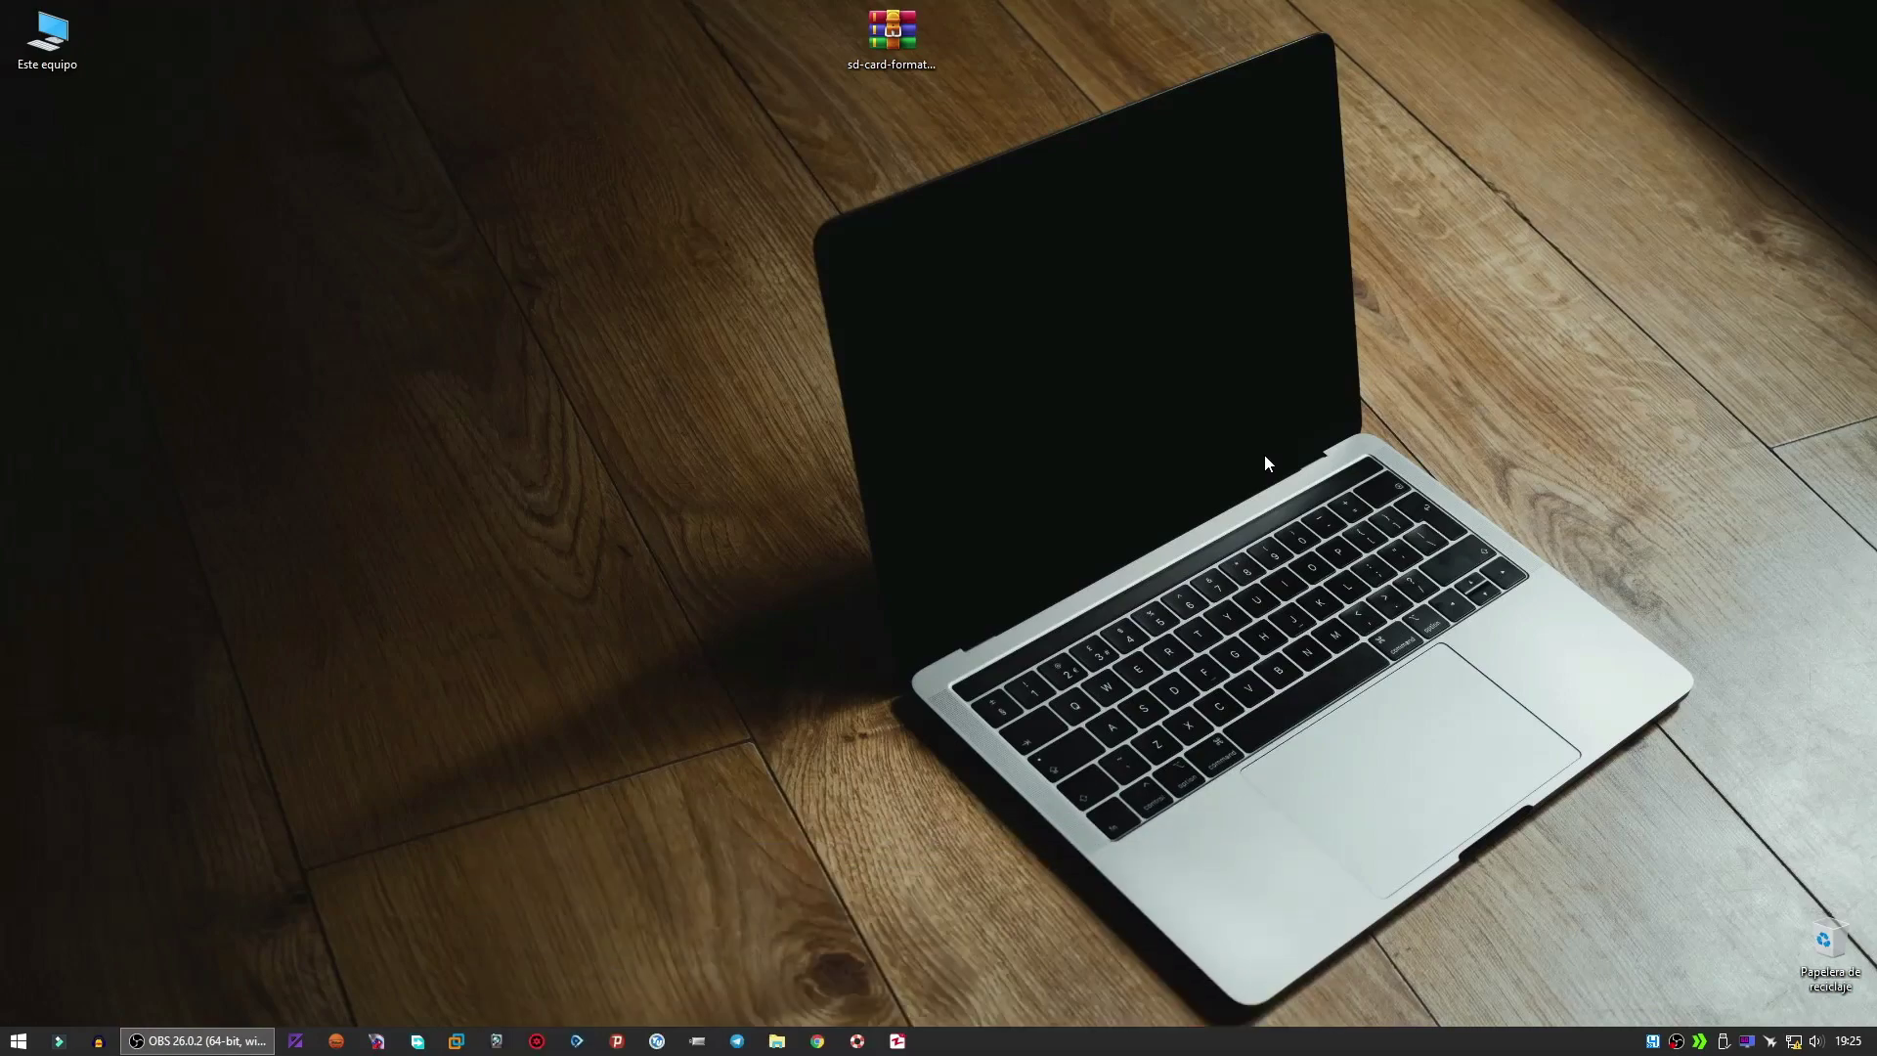
- Check how the USB drive (E:) is listed in Este equipo, then close the window
double_click(71, 33)
click(795, 293)
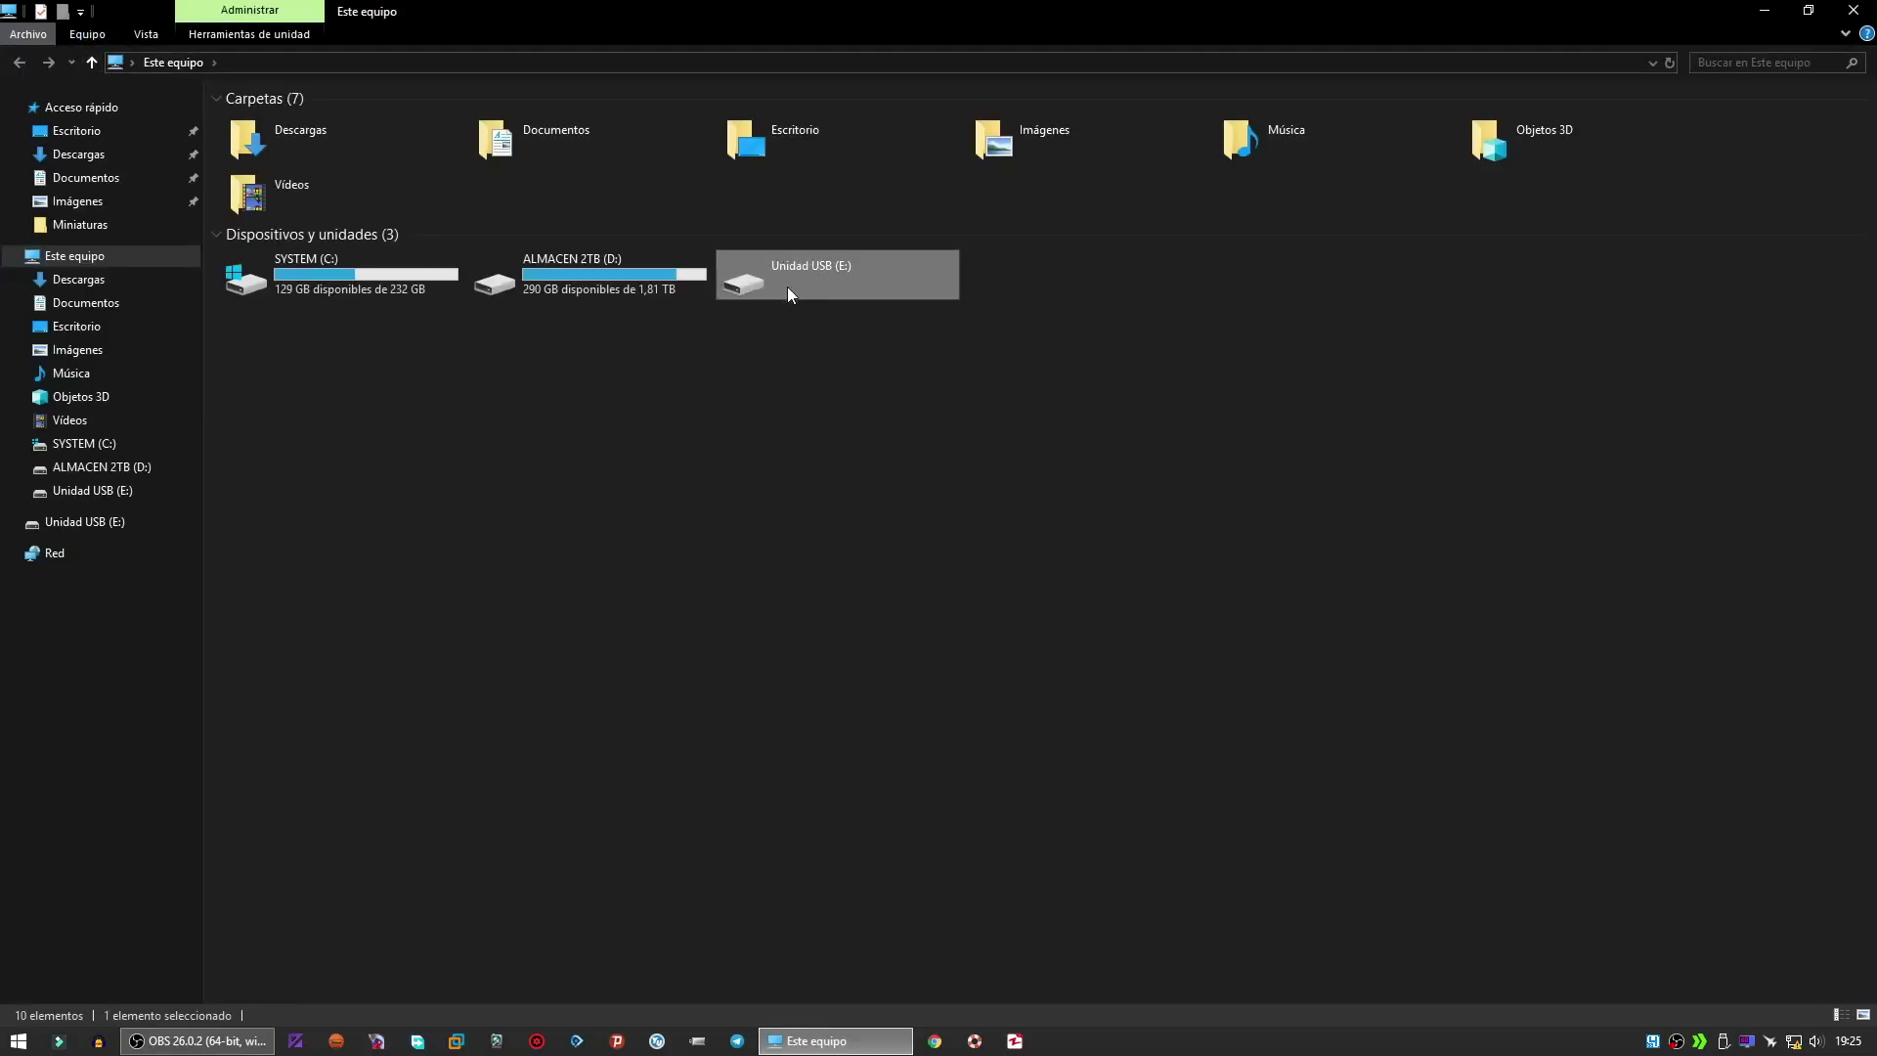
click(765, 411)
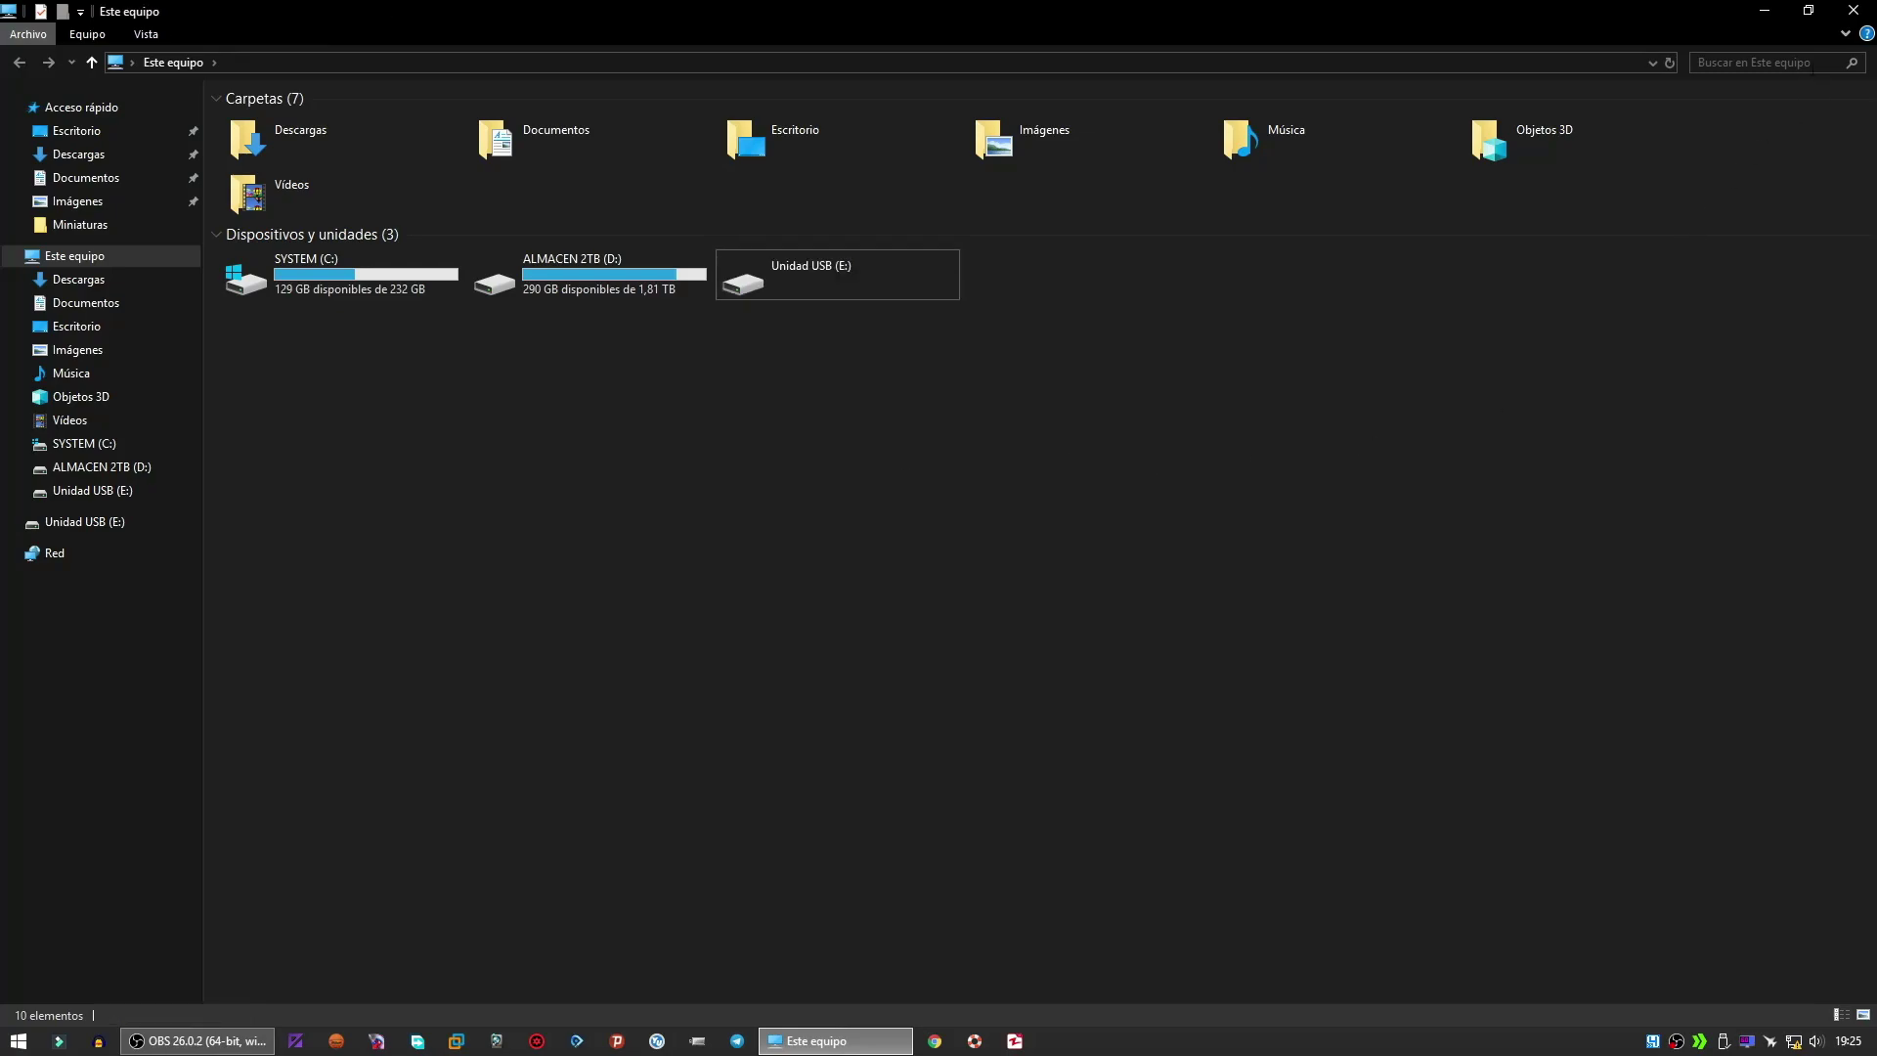
click(1855, 13)
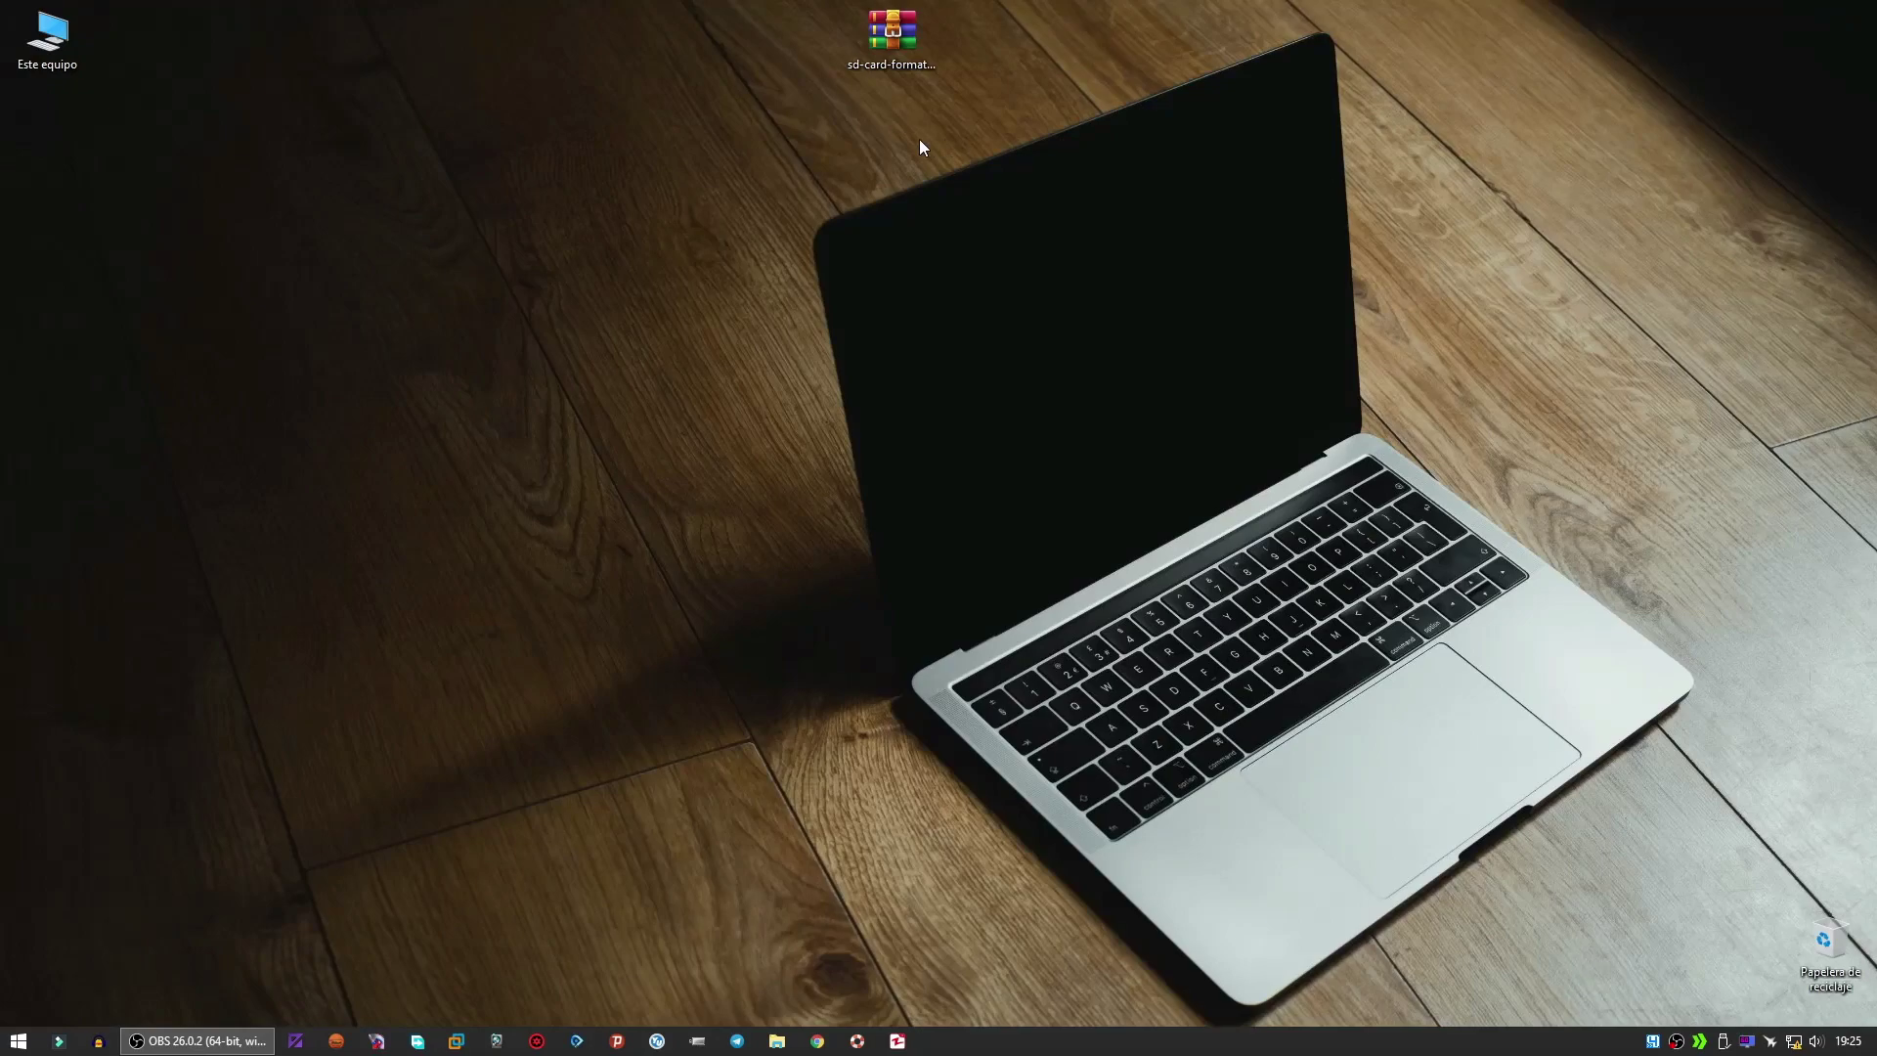
- Extract the sd-card-formatter-4-0-en-win.zip archive directly onto the desktop
click(900, 37)
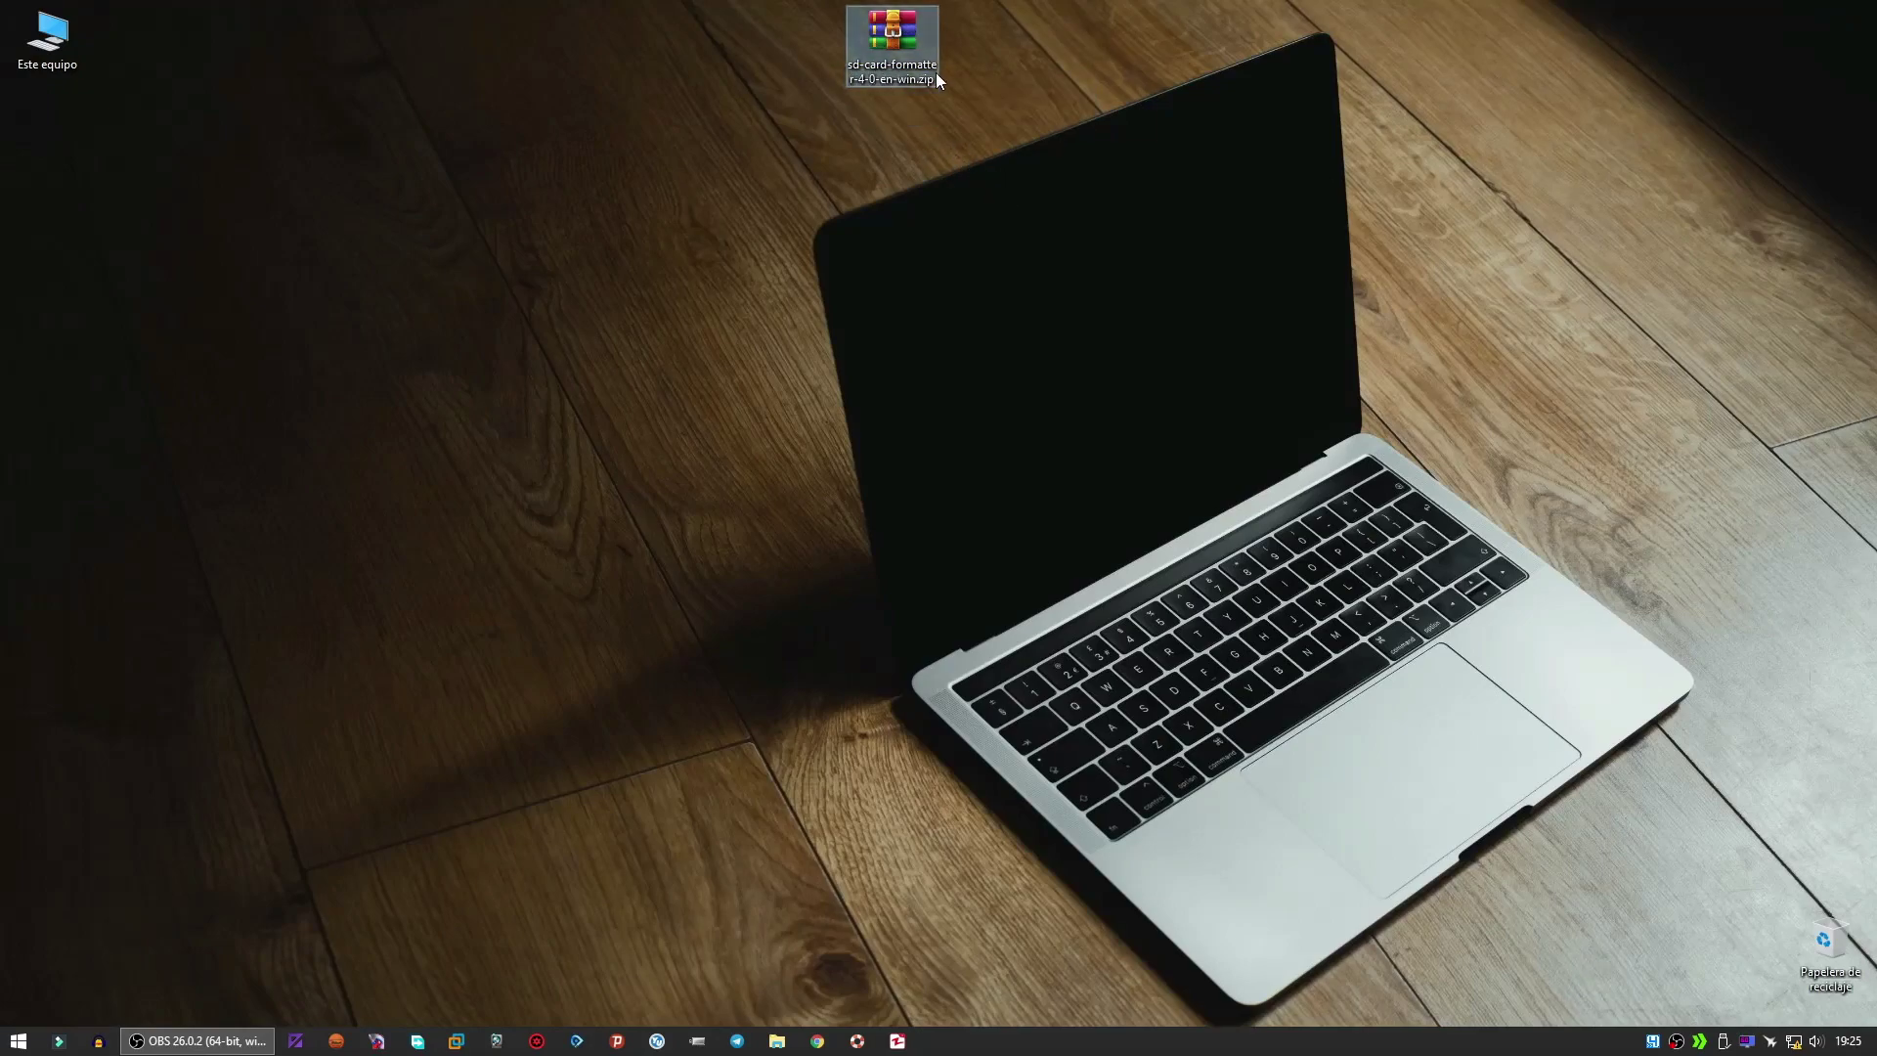
right_click(877, 28)
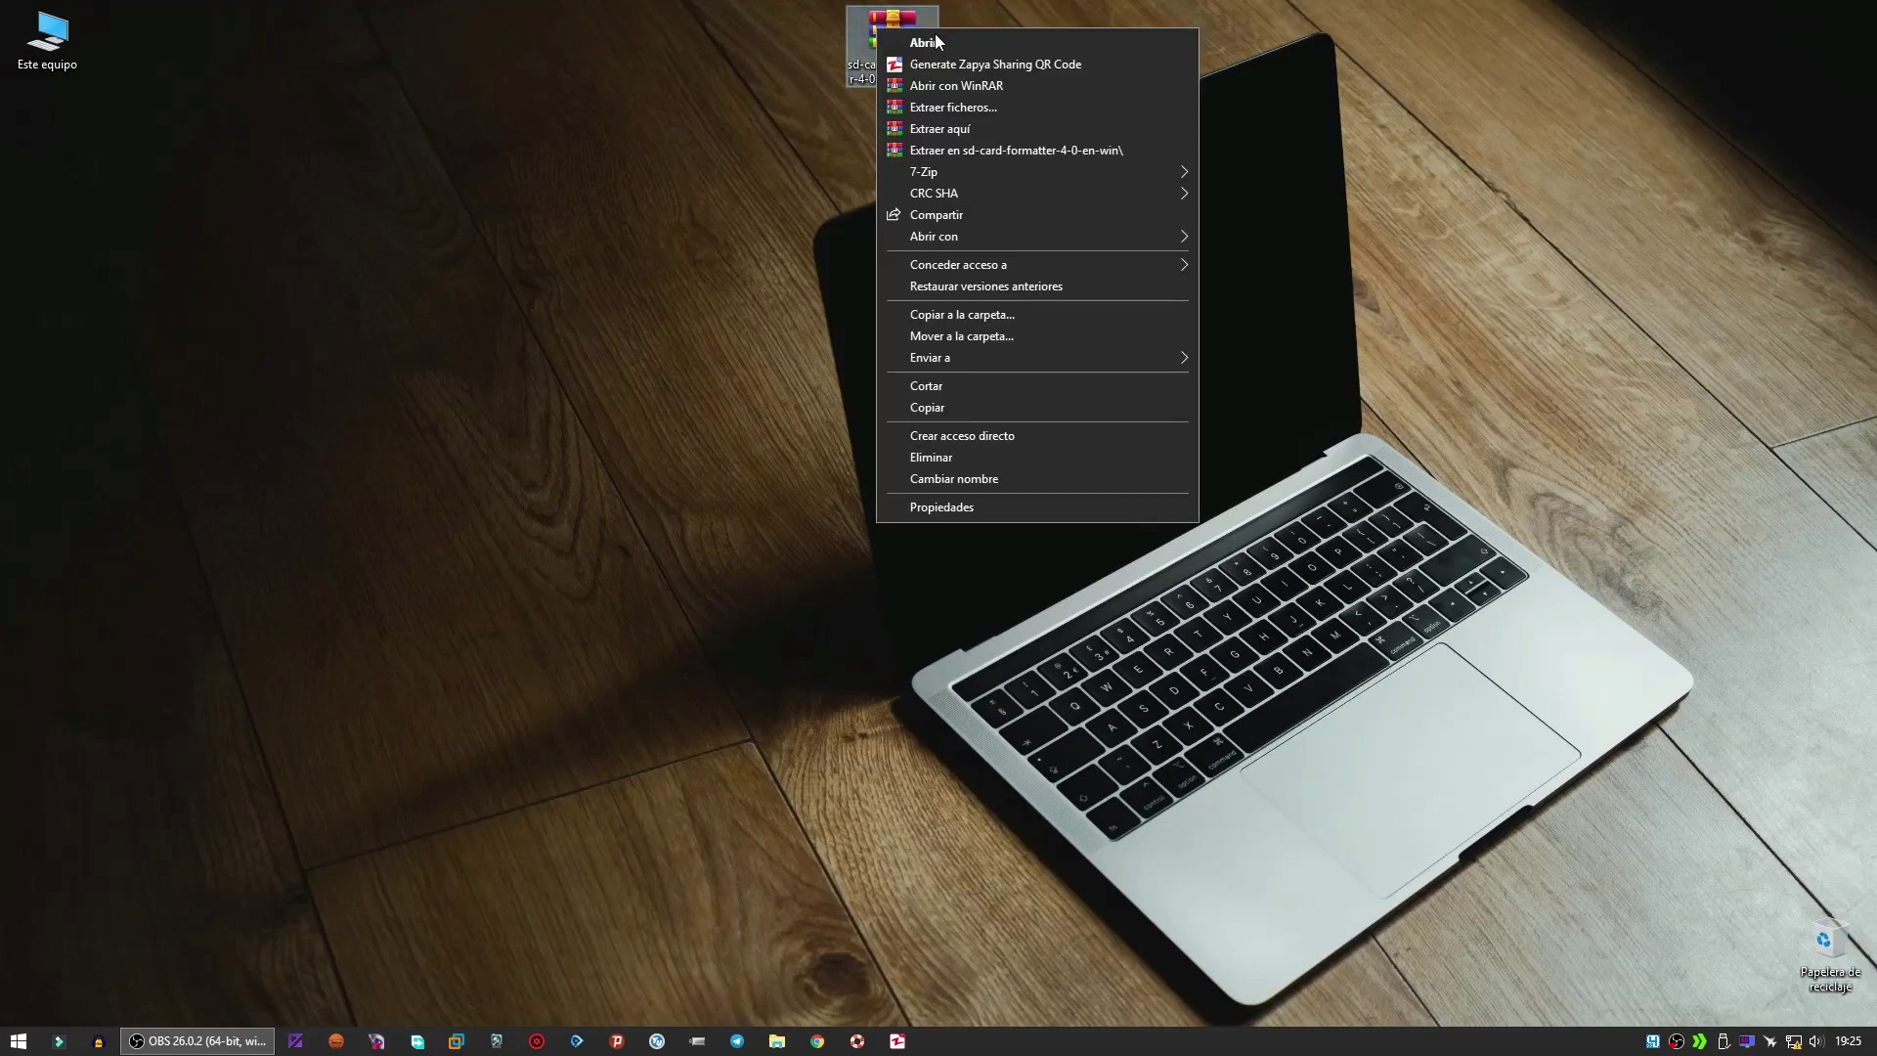
click(954, 129)
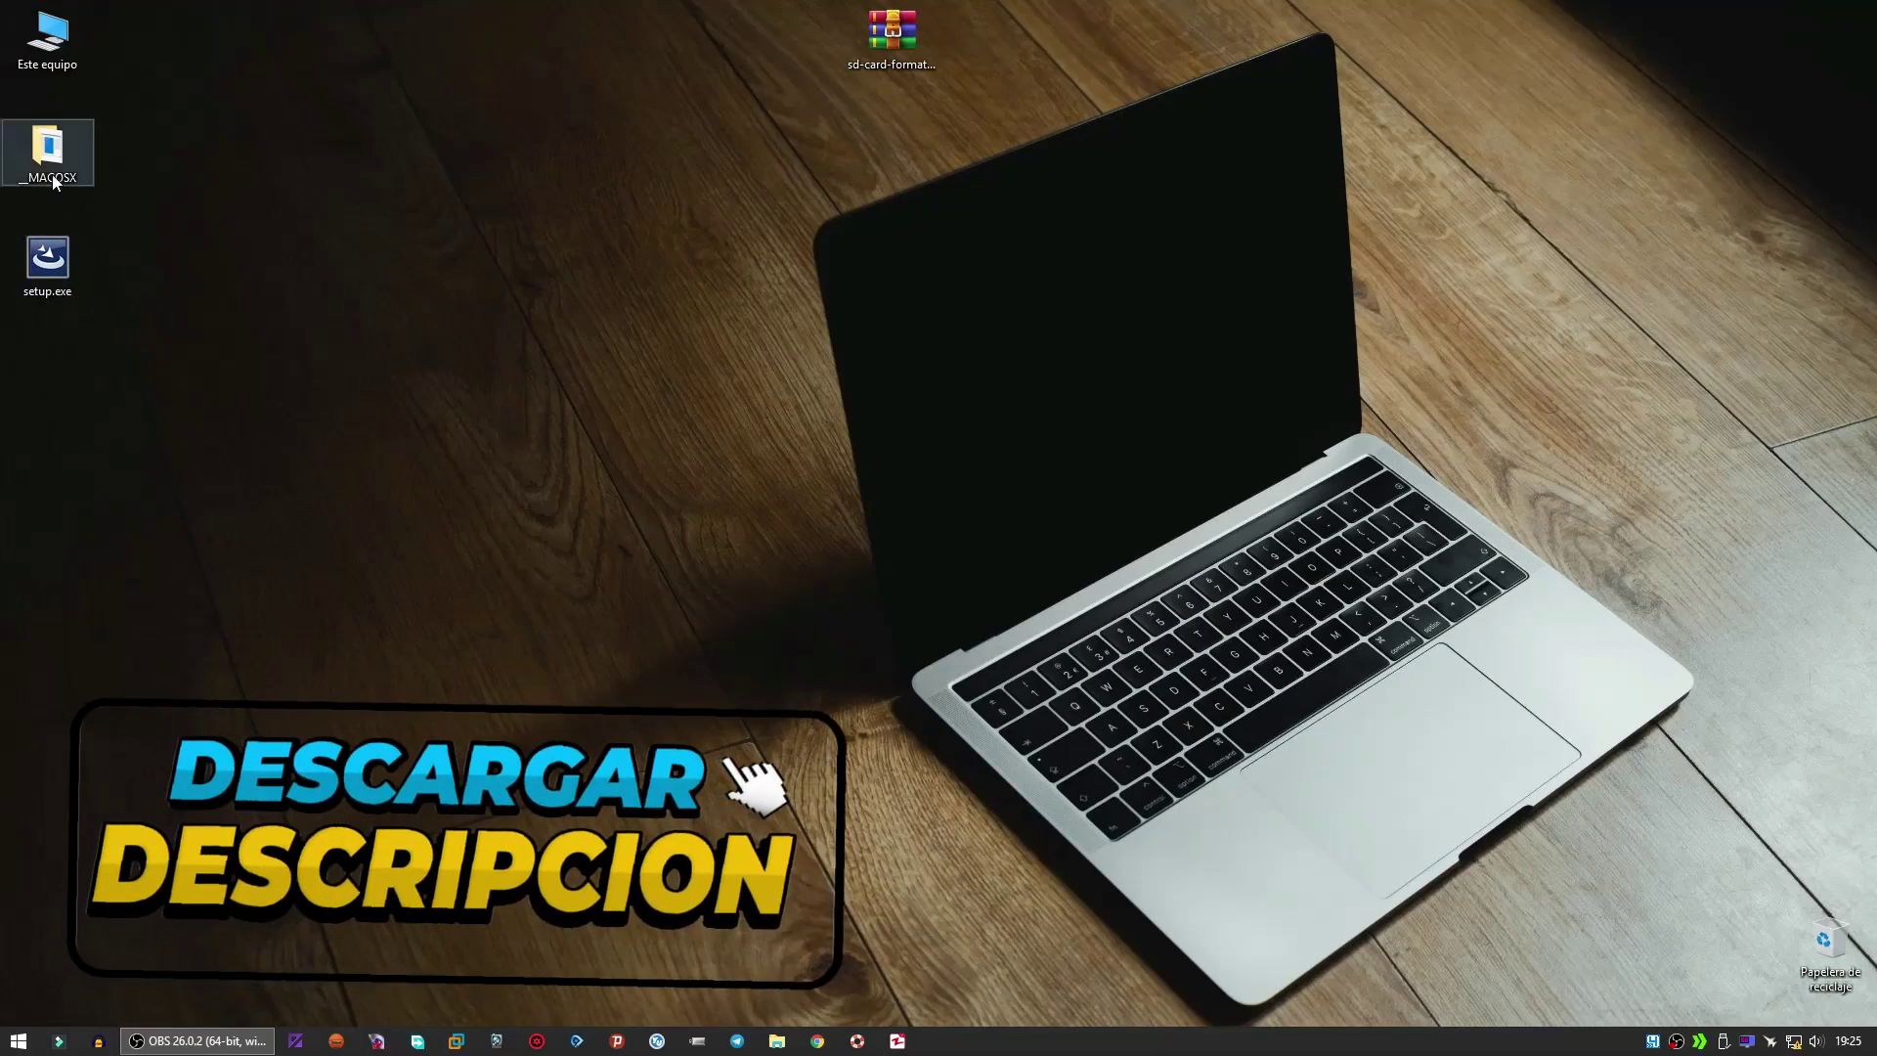
click(51, 149)
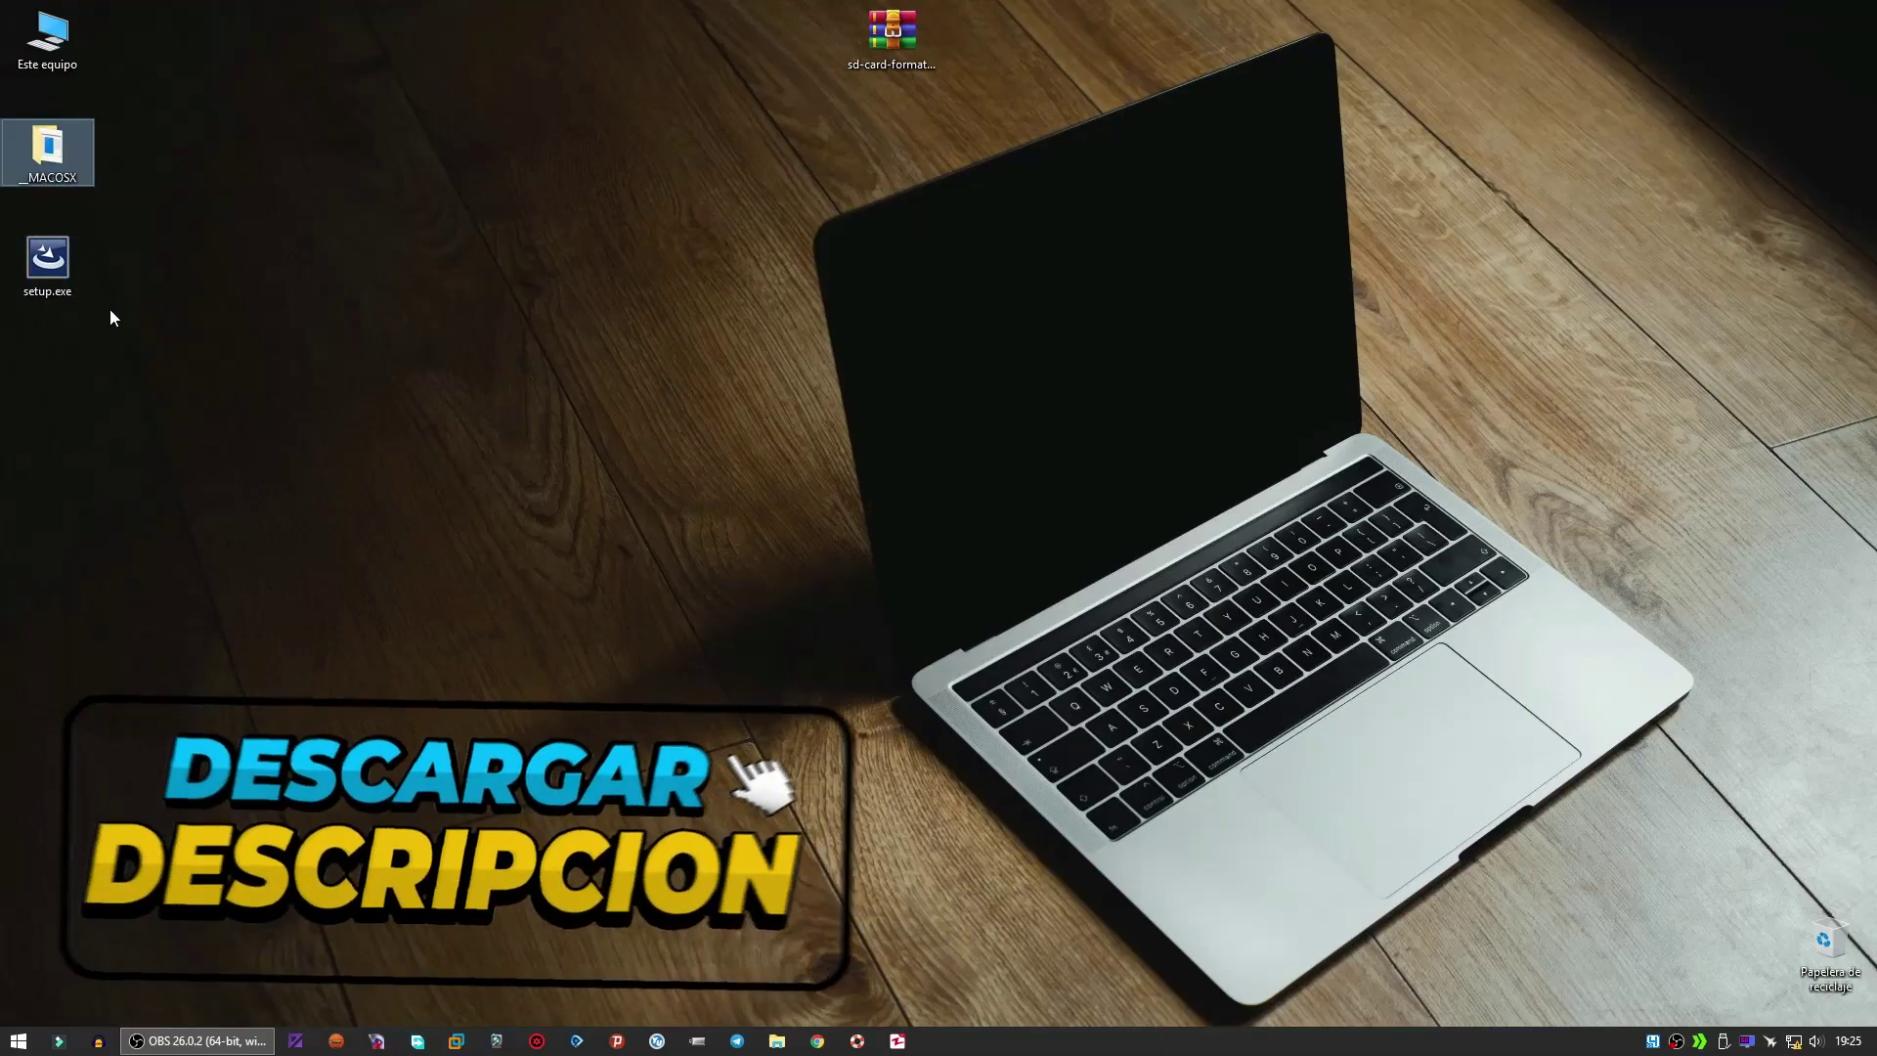
- Run the extracted setup.exe as administrator and install SDFormatter in the default destination folder
click(55, 268)
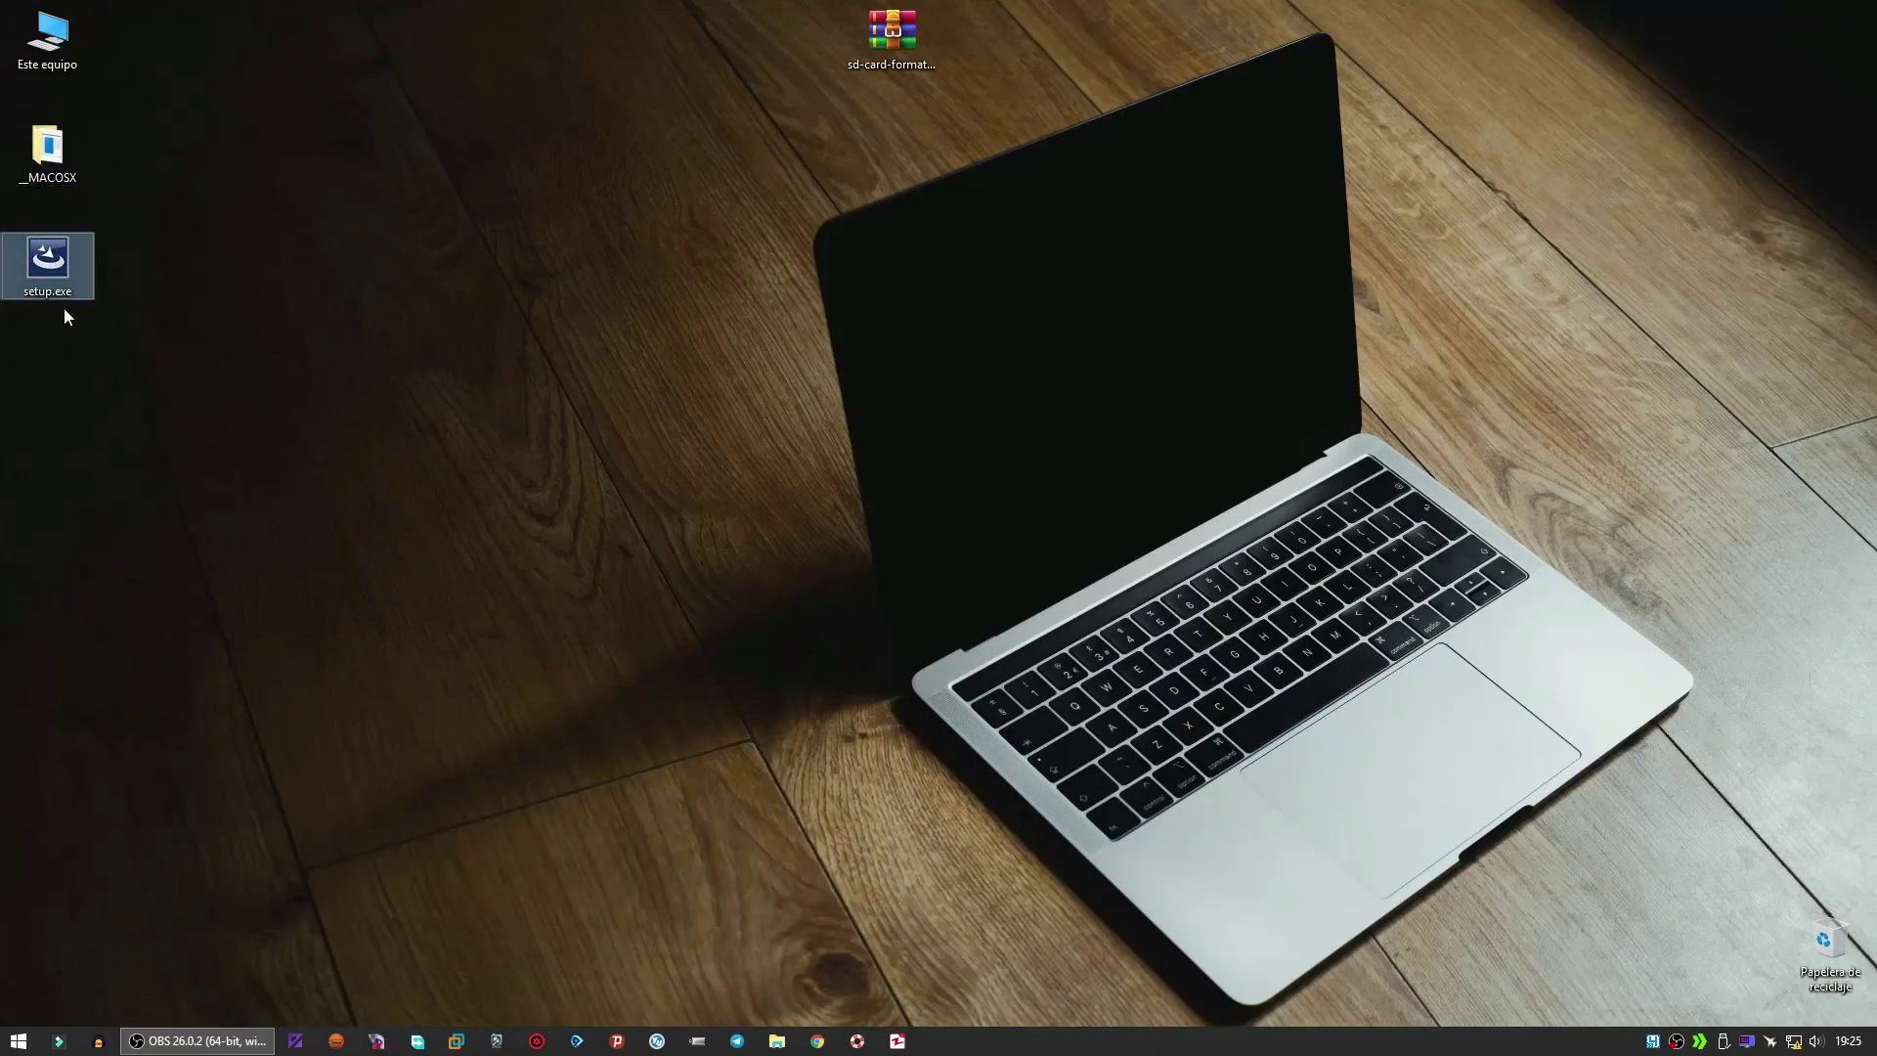
right_click(56, 256)
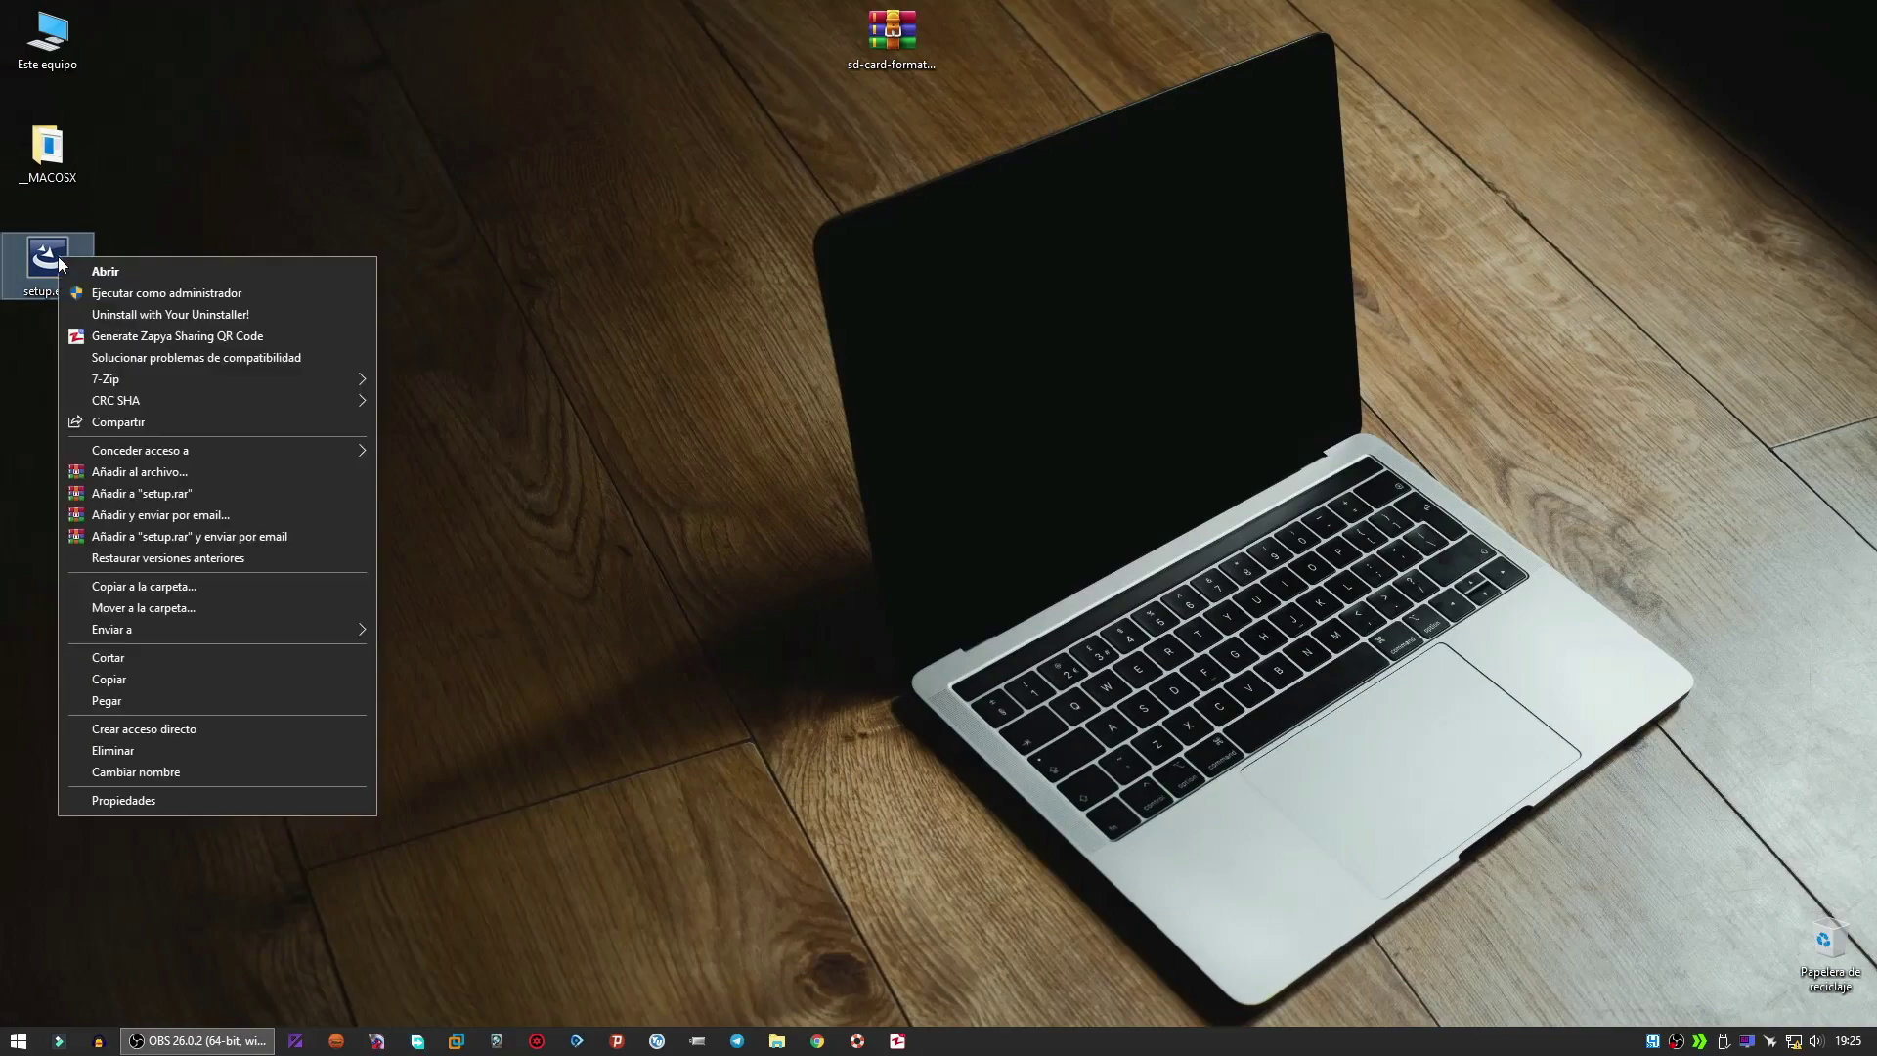
click(171, 292)
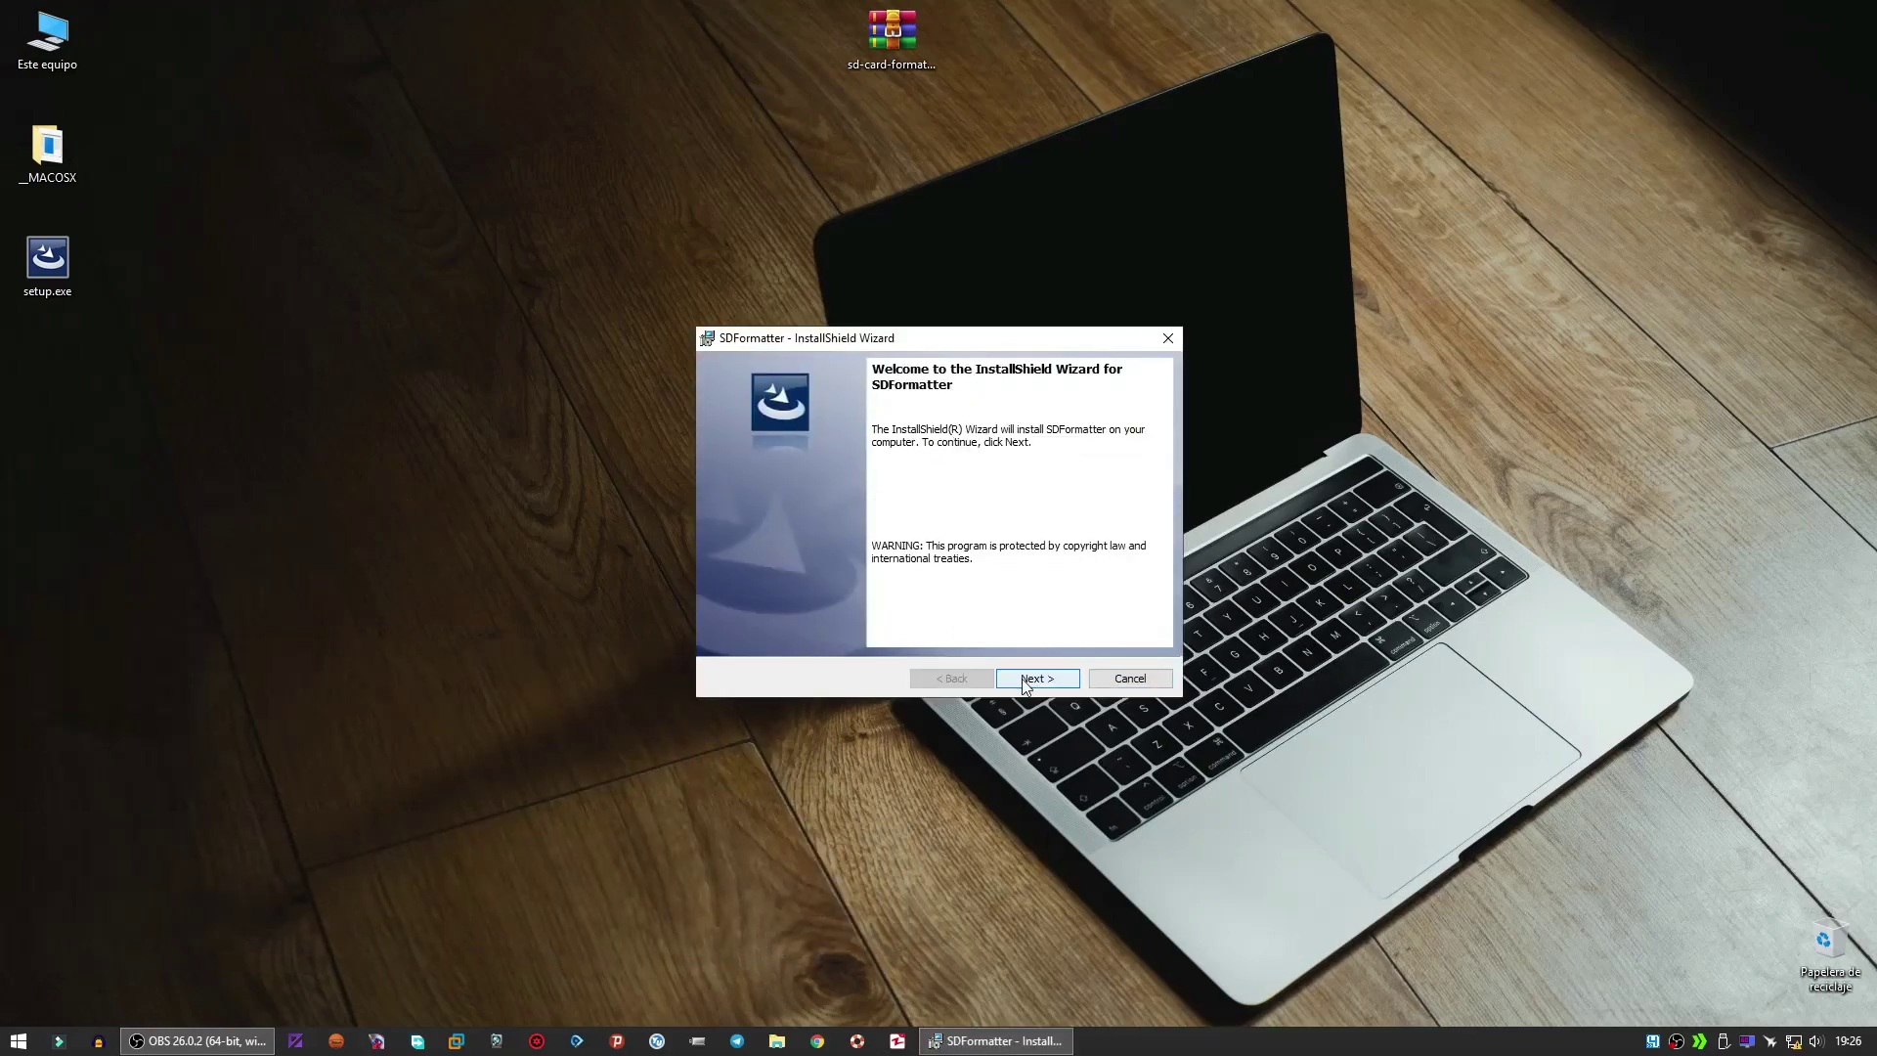
click(1052, 684)
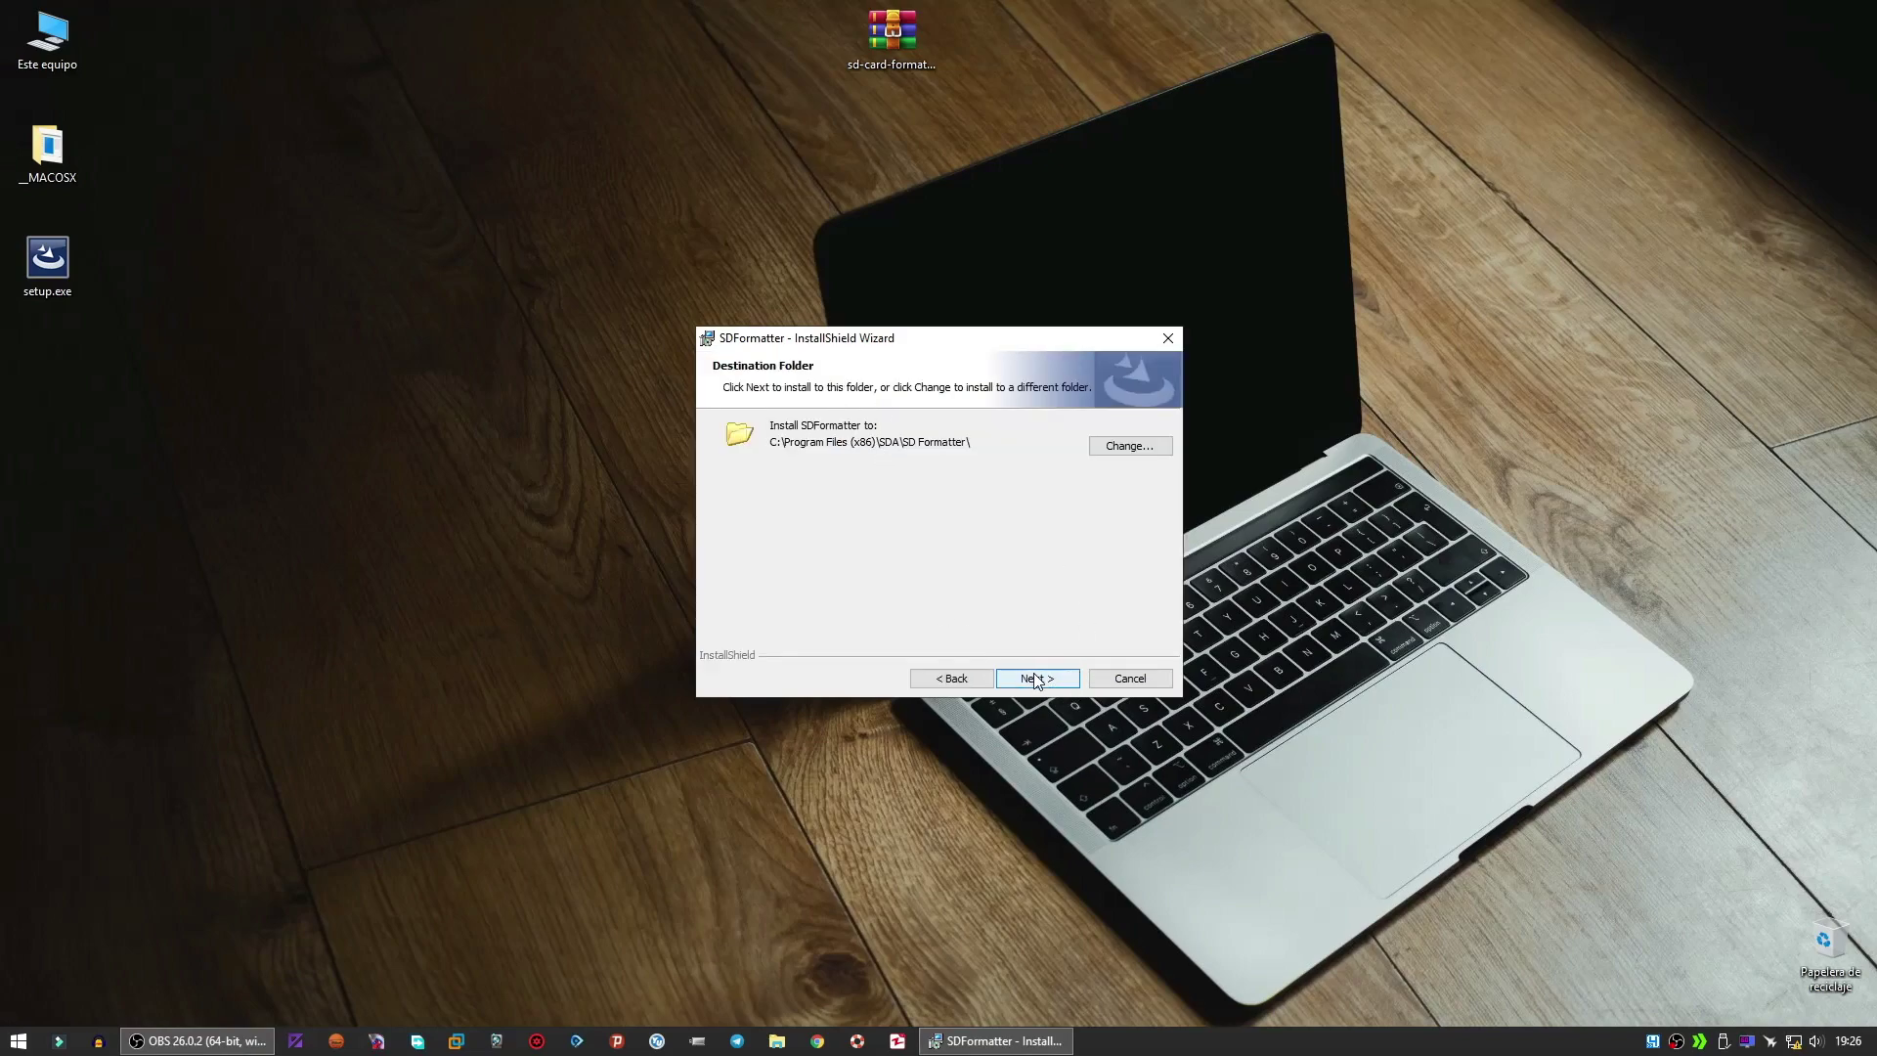
click(1040, 678)
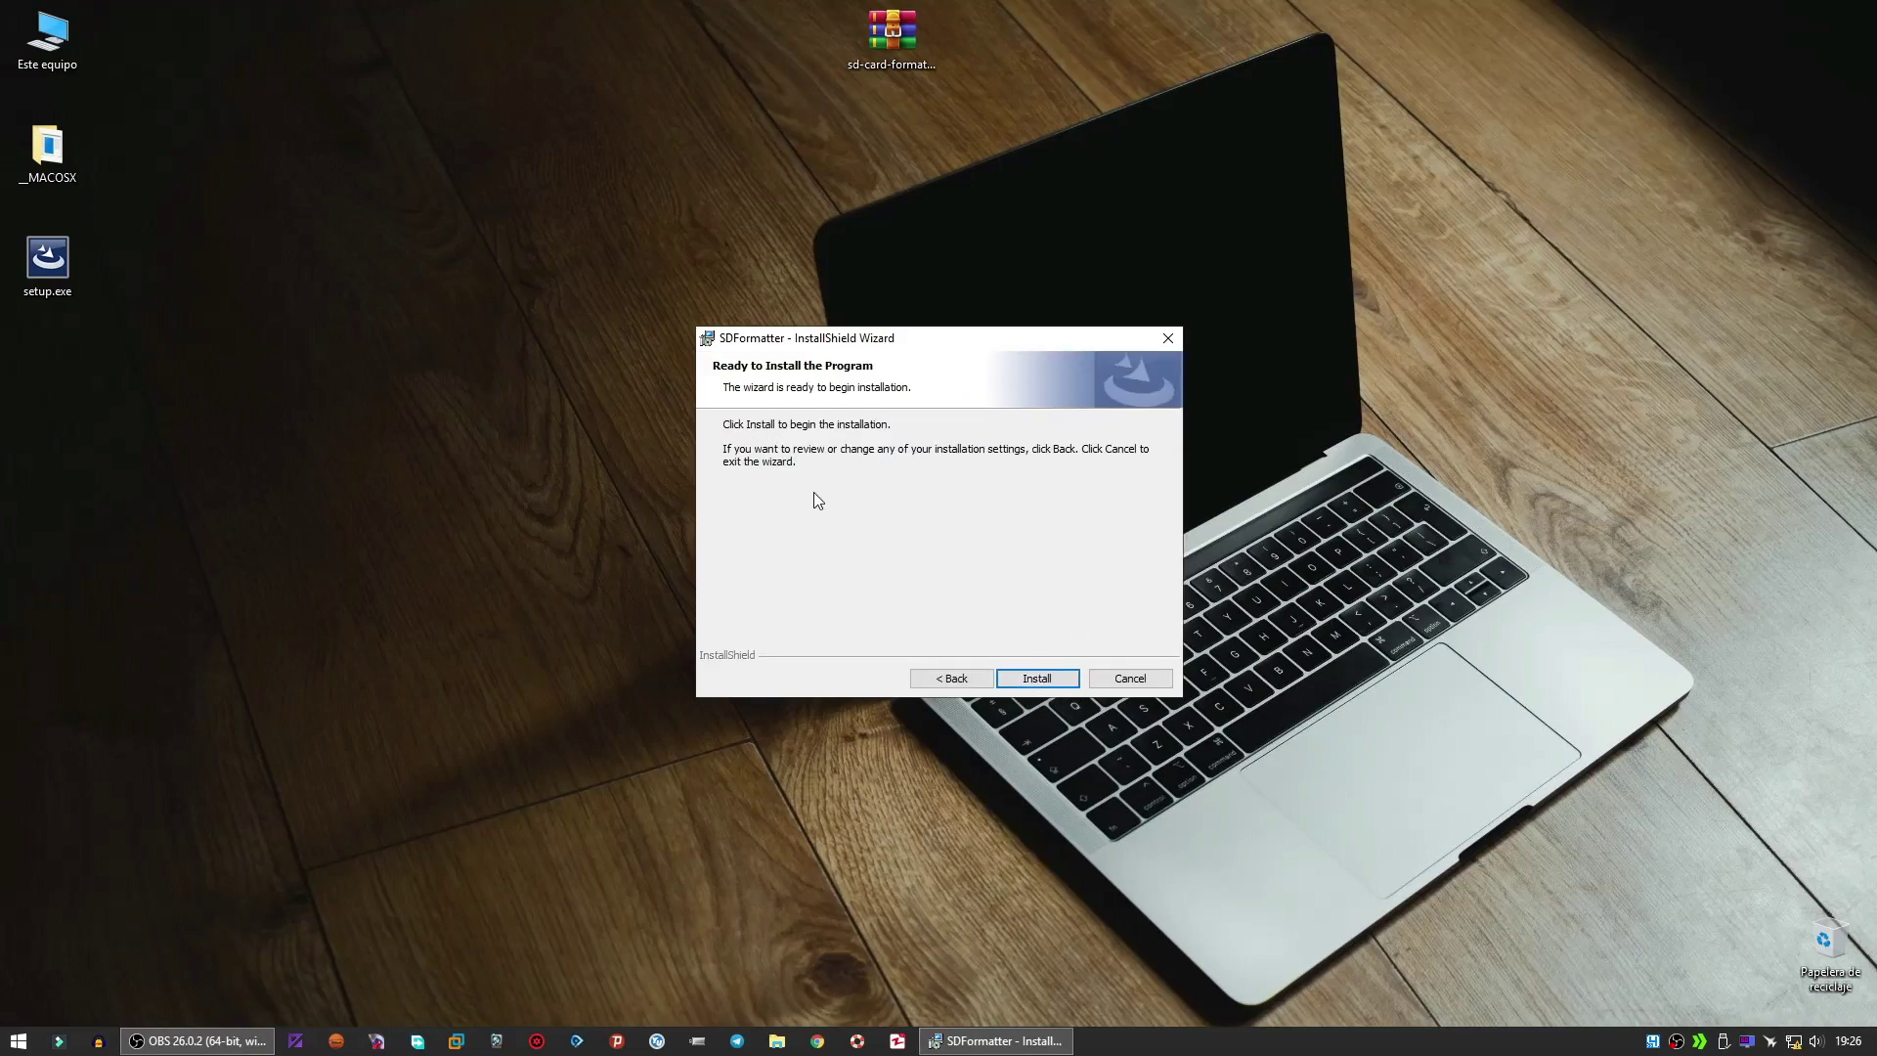
click(1040, 678)
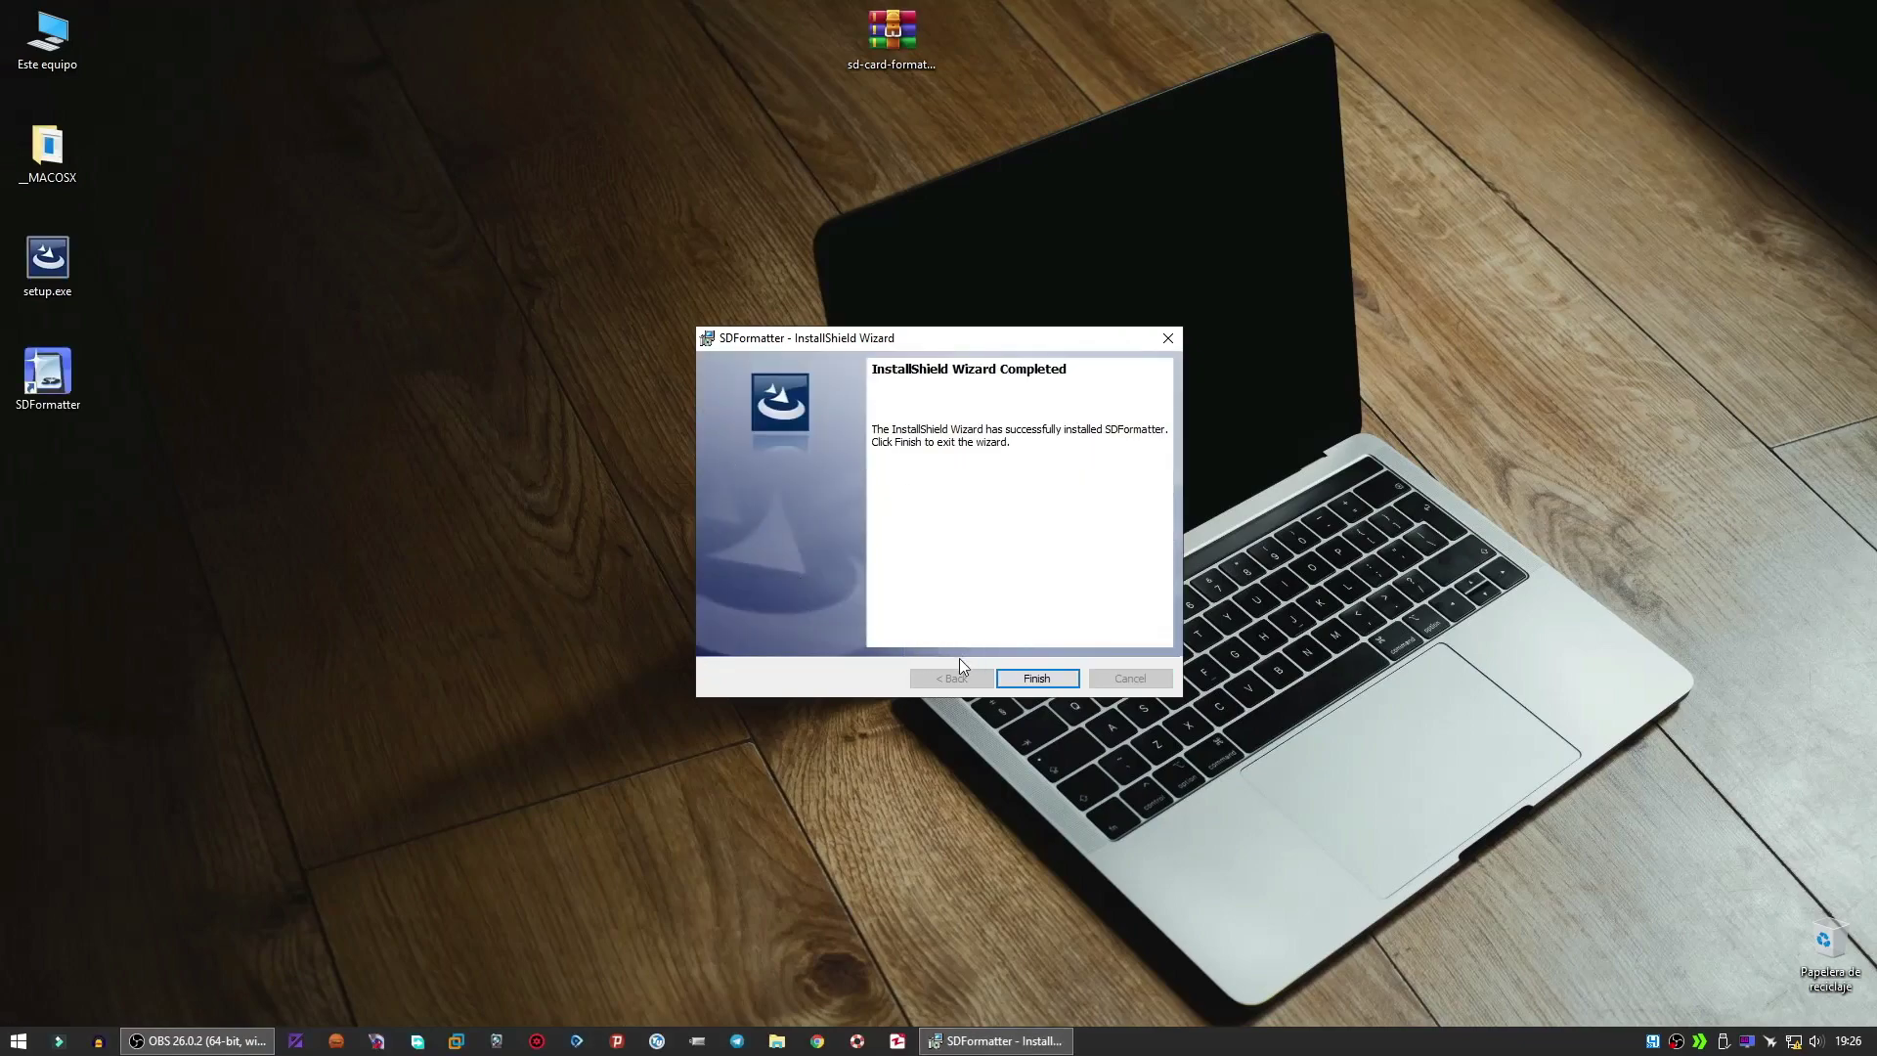
click(1068, 675)
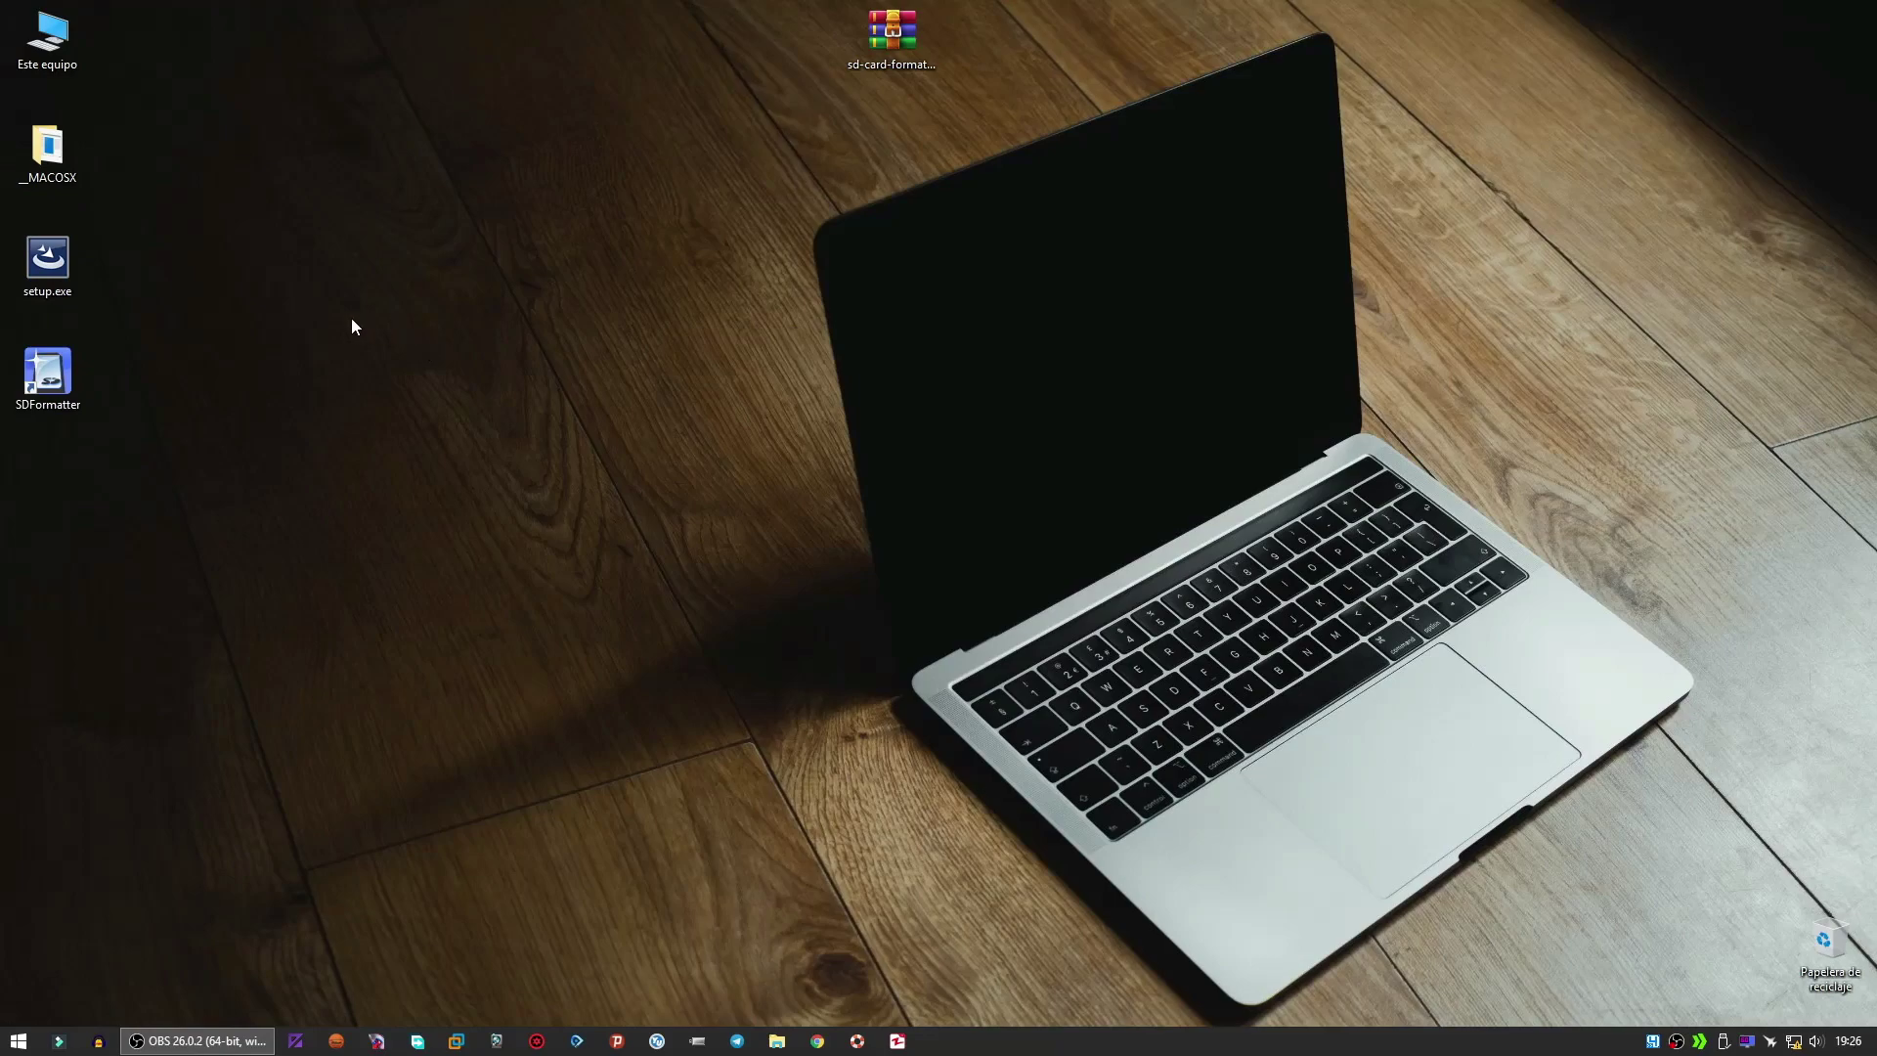
- Move the SDFormatter shortcut lower on the desktop, away from setup.exe, and launch it as administrator
drag(47, 372, 49, 601)
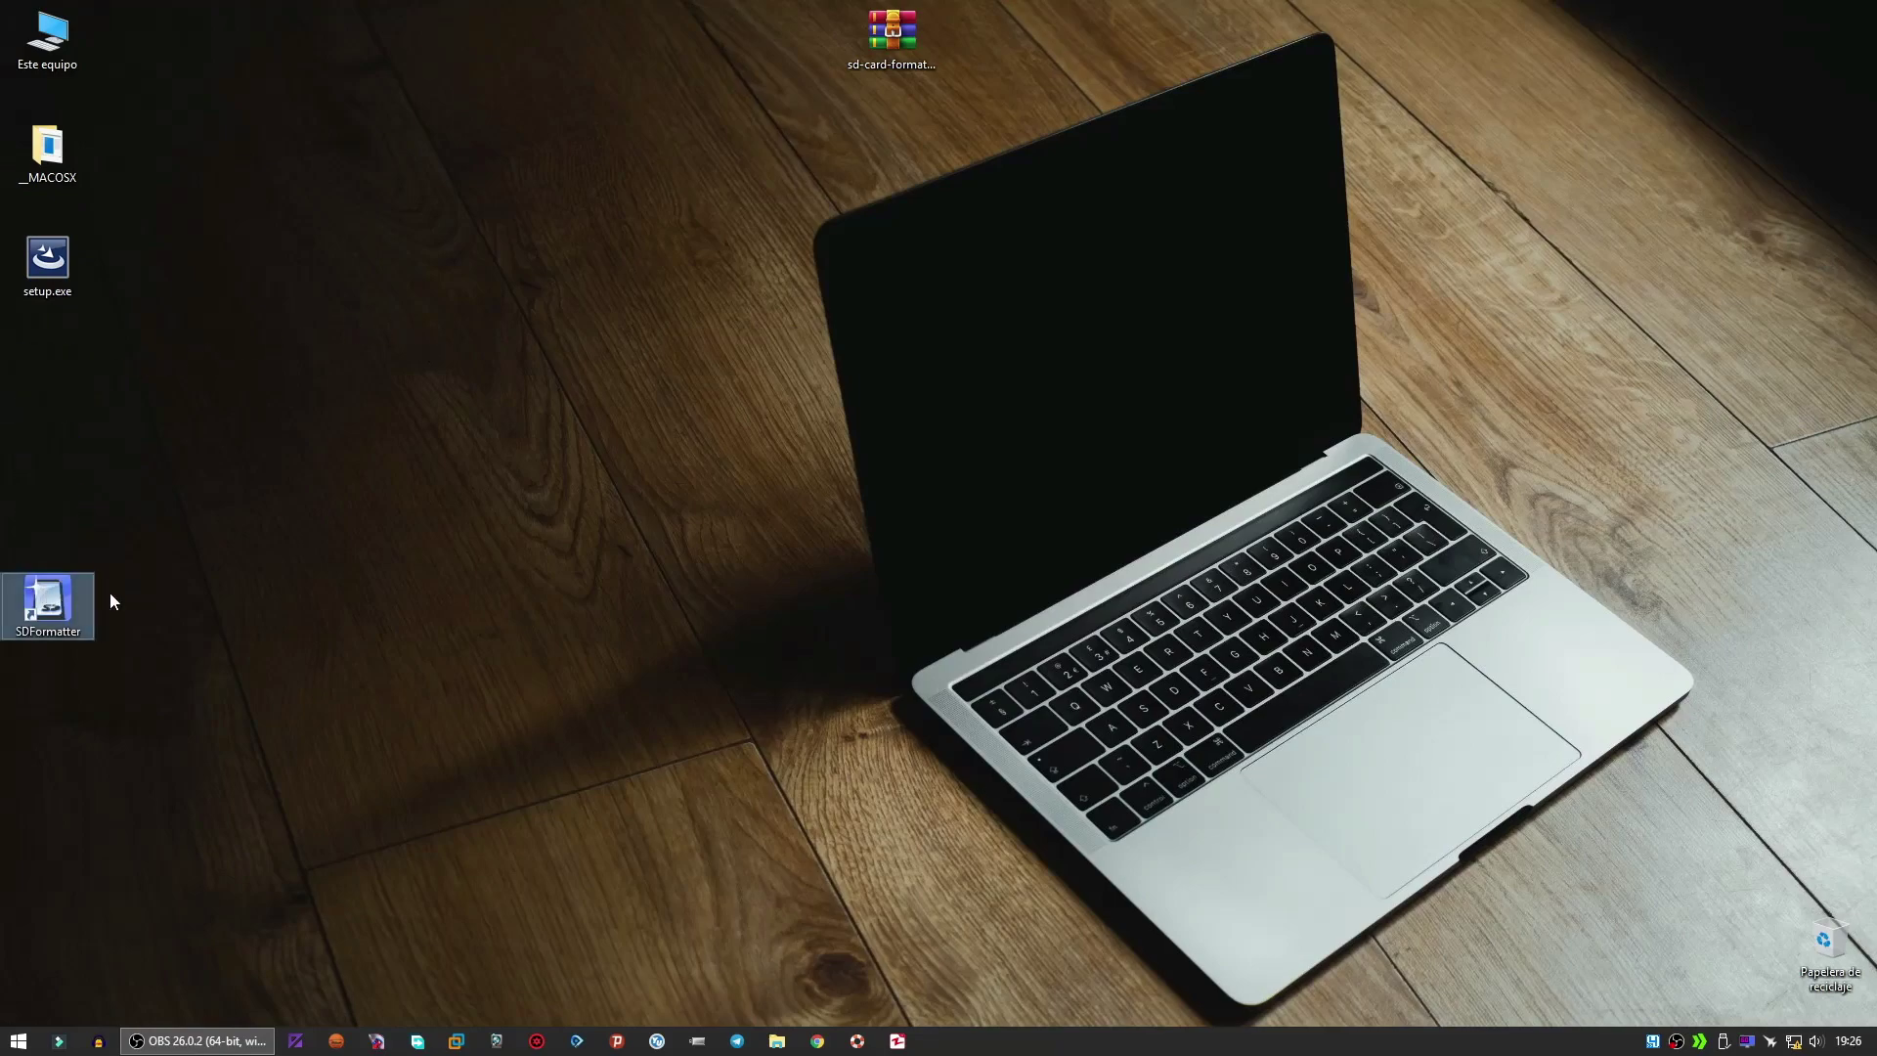
right_click(52, 613)
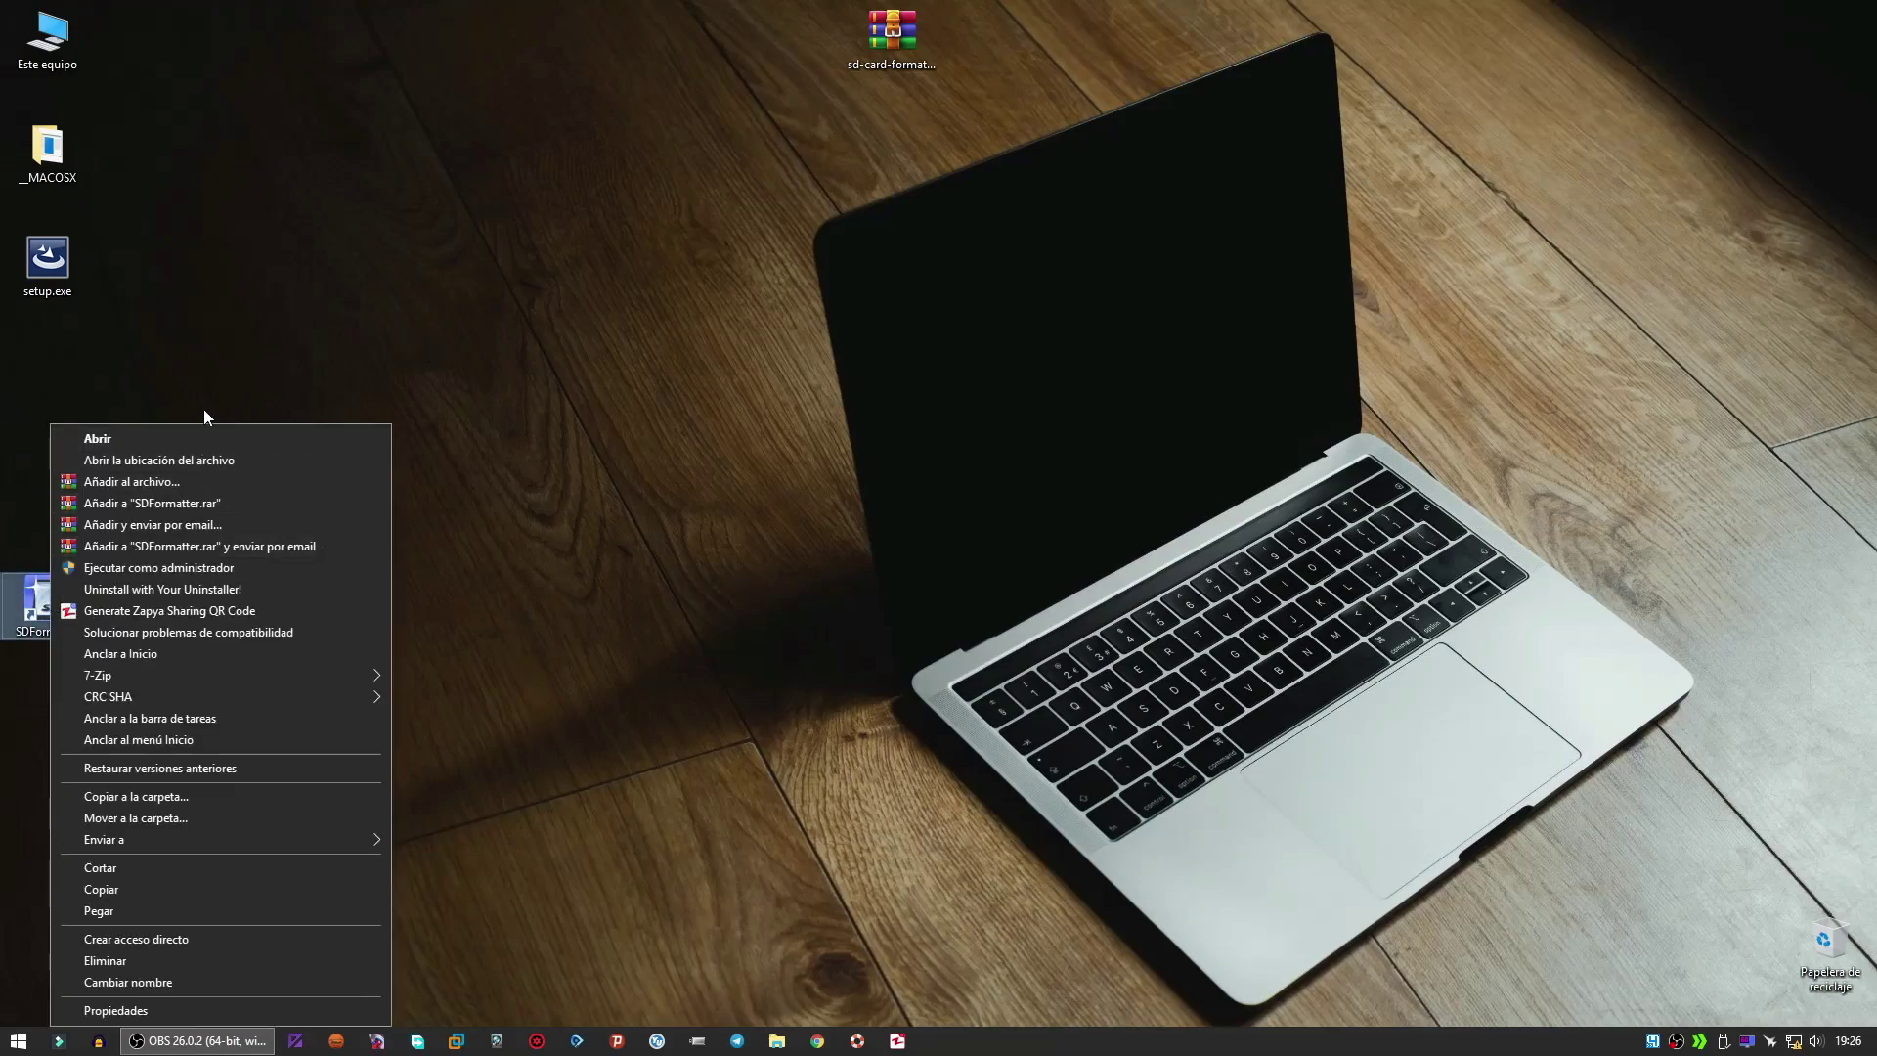
click(122, 571)
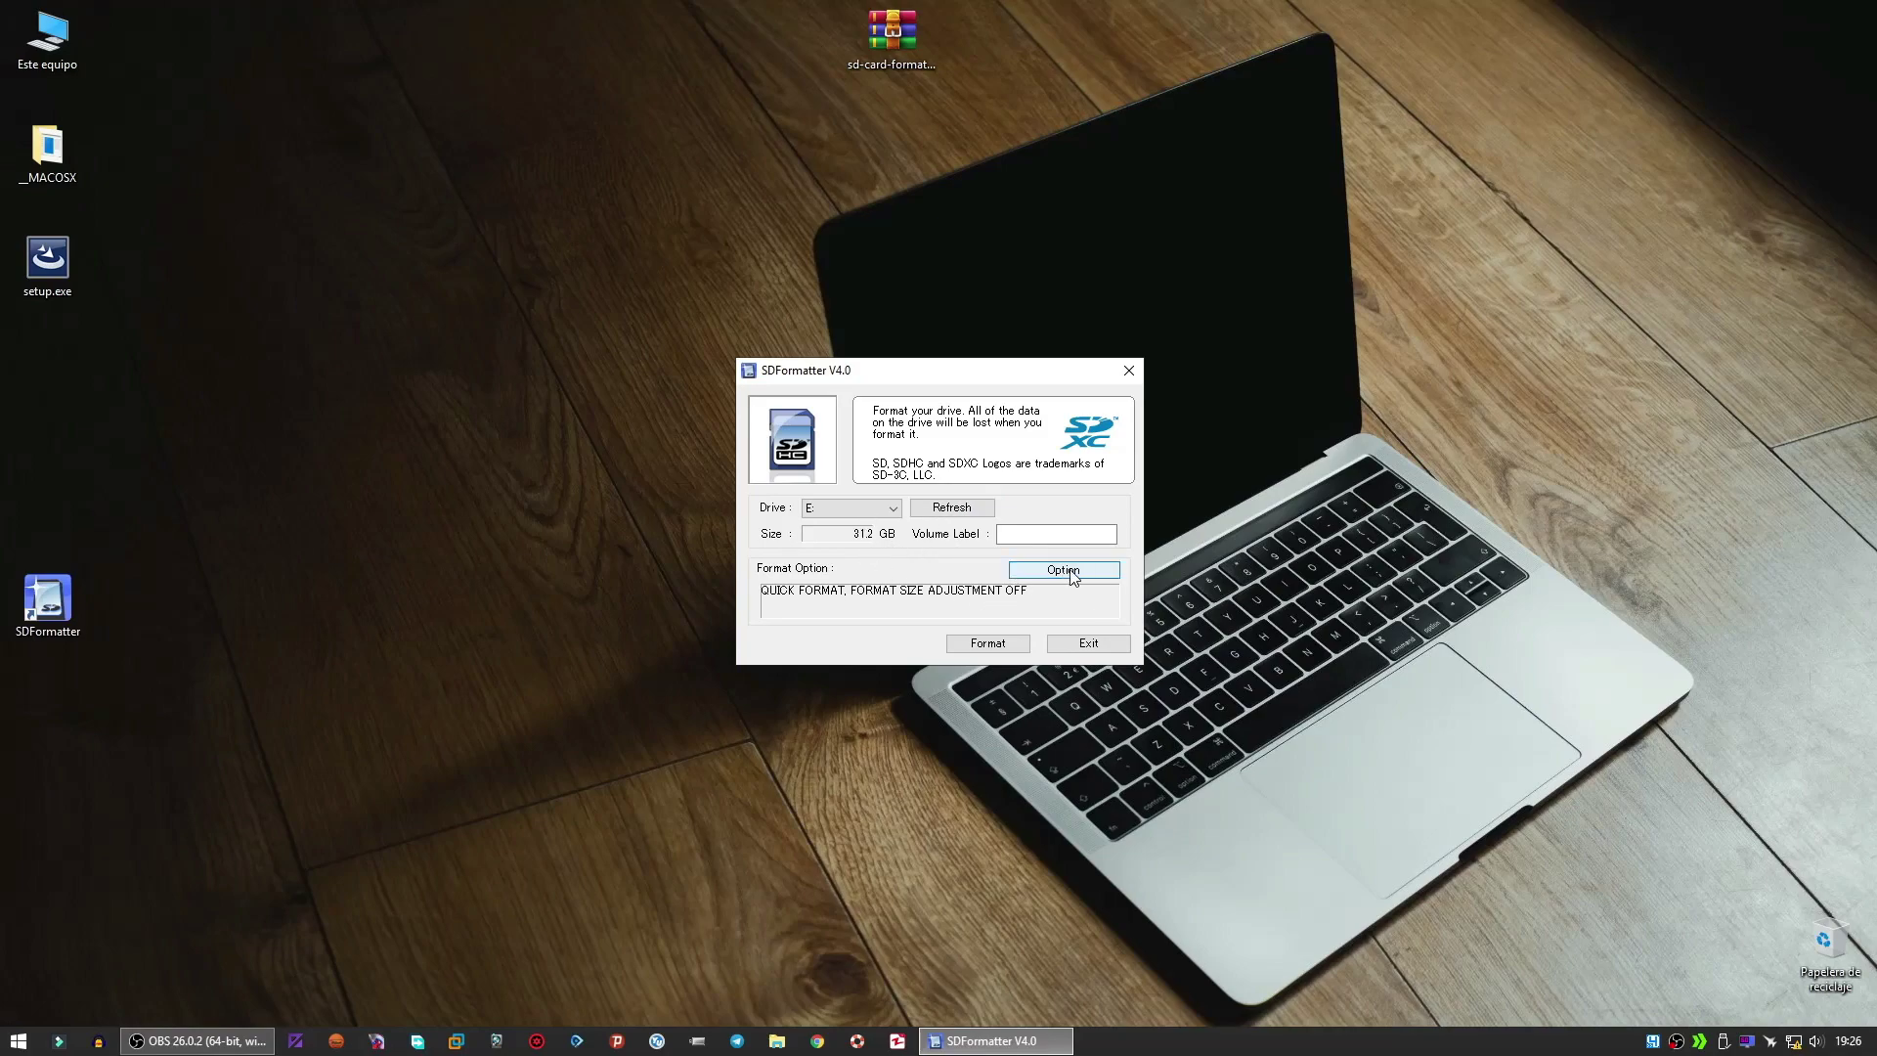
- Review the available format types in the format options and accept QUICK for drive E:
click(1062, 579)
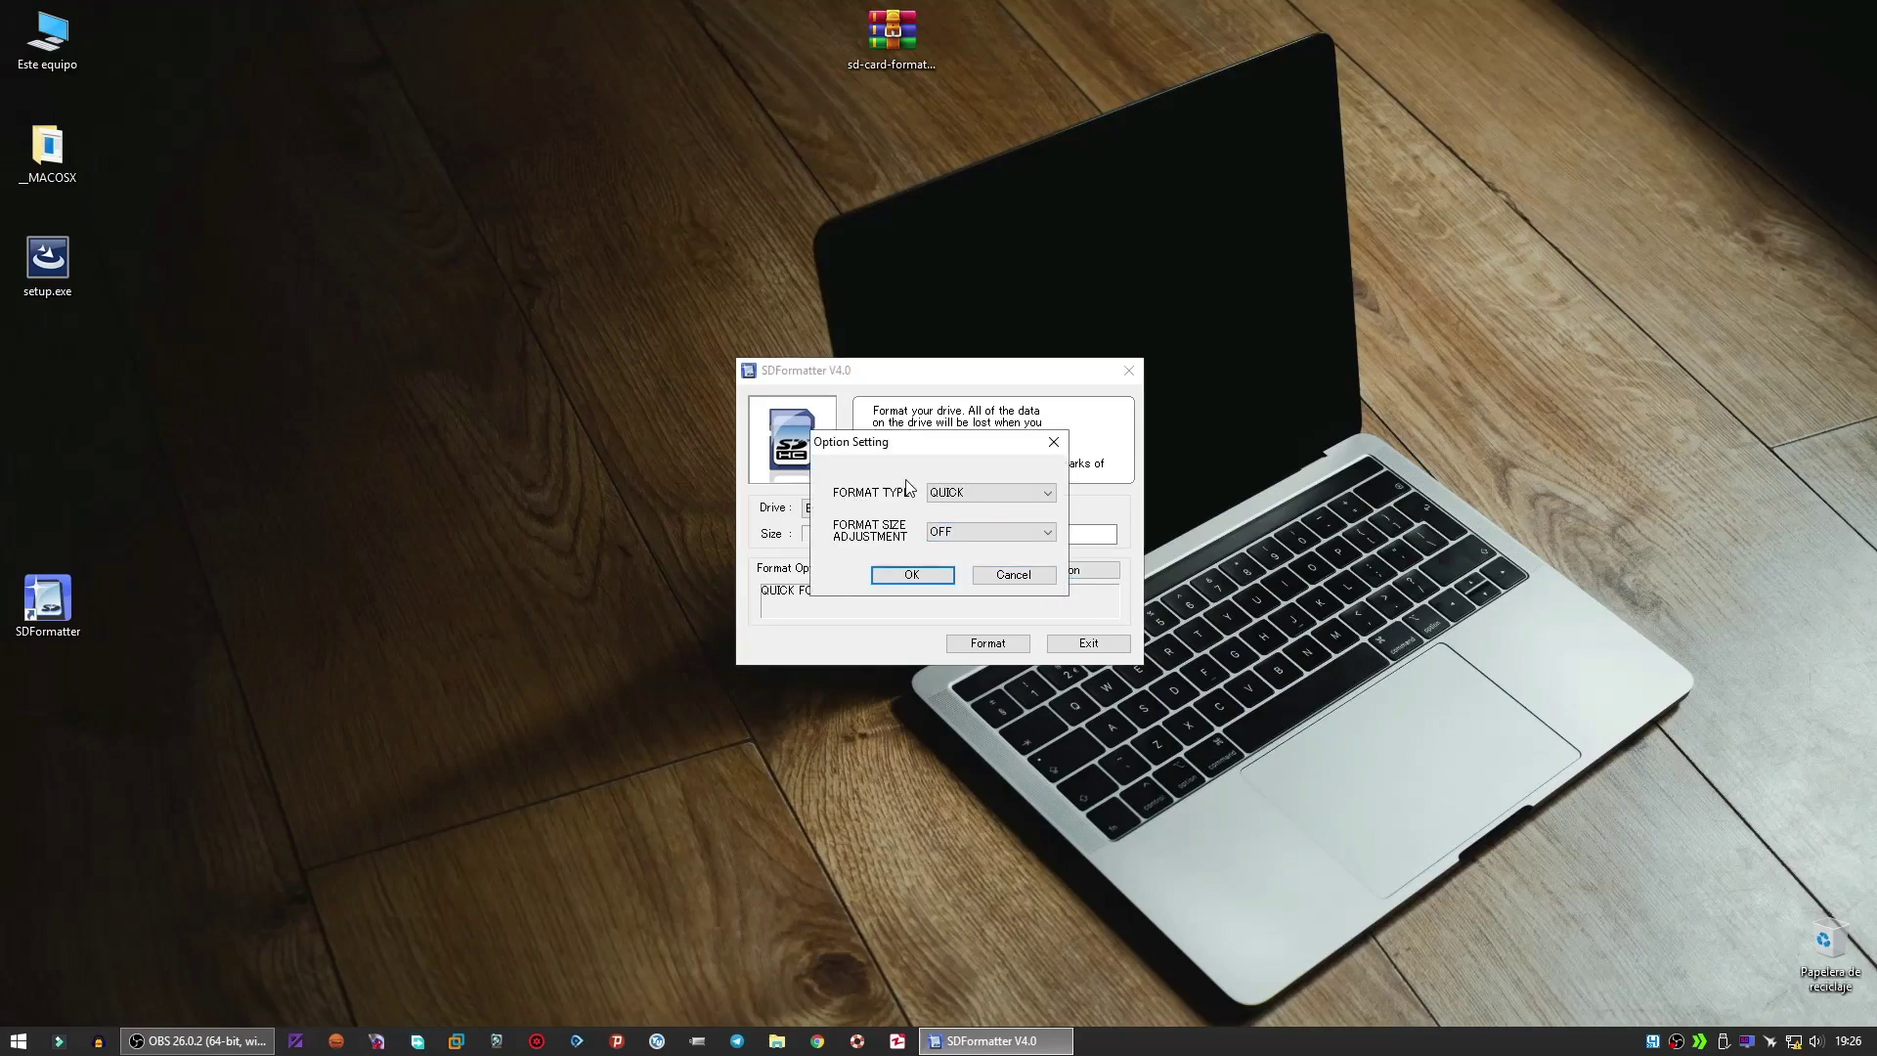
click(987, 492)
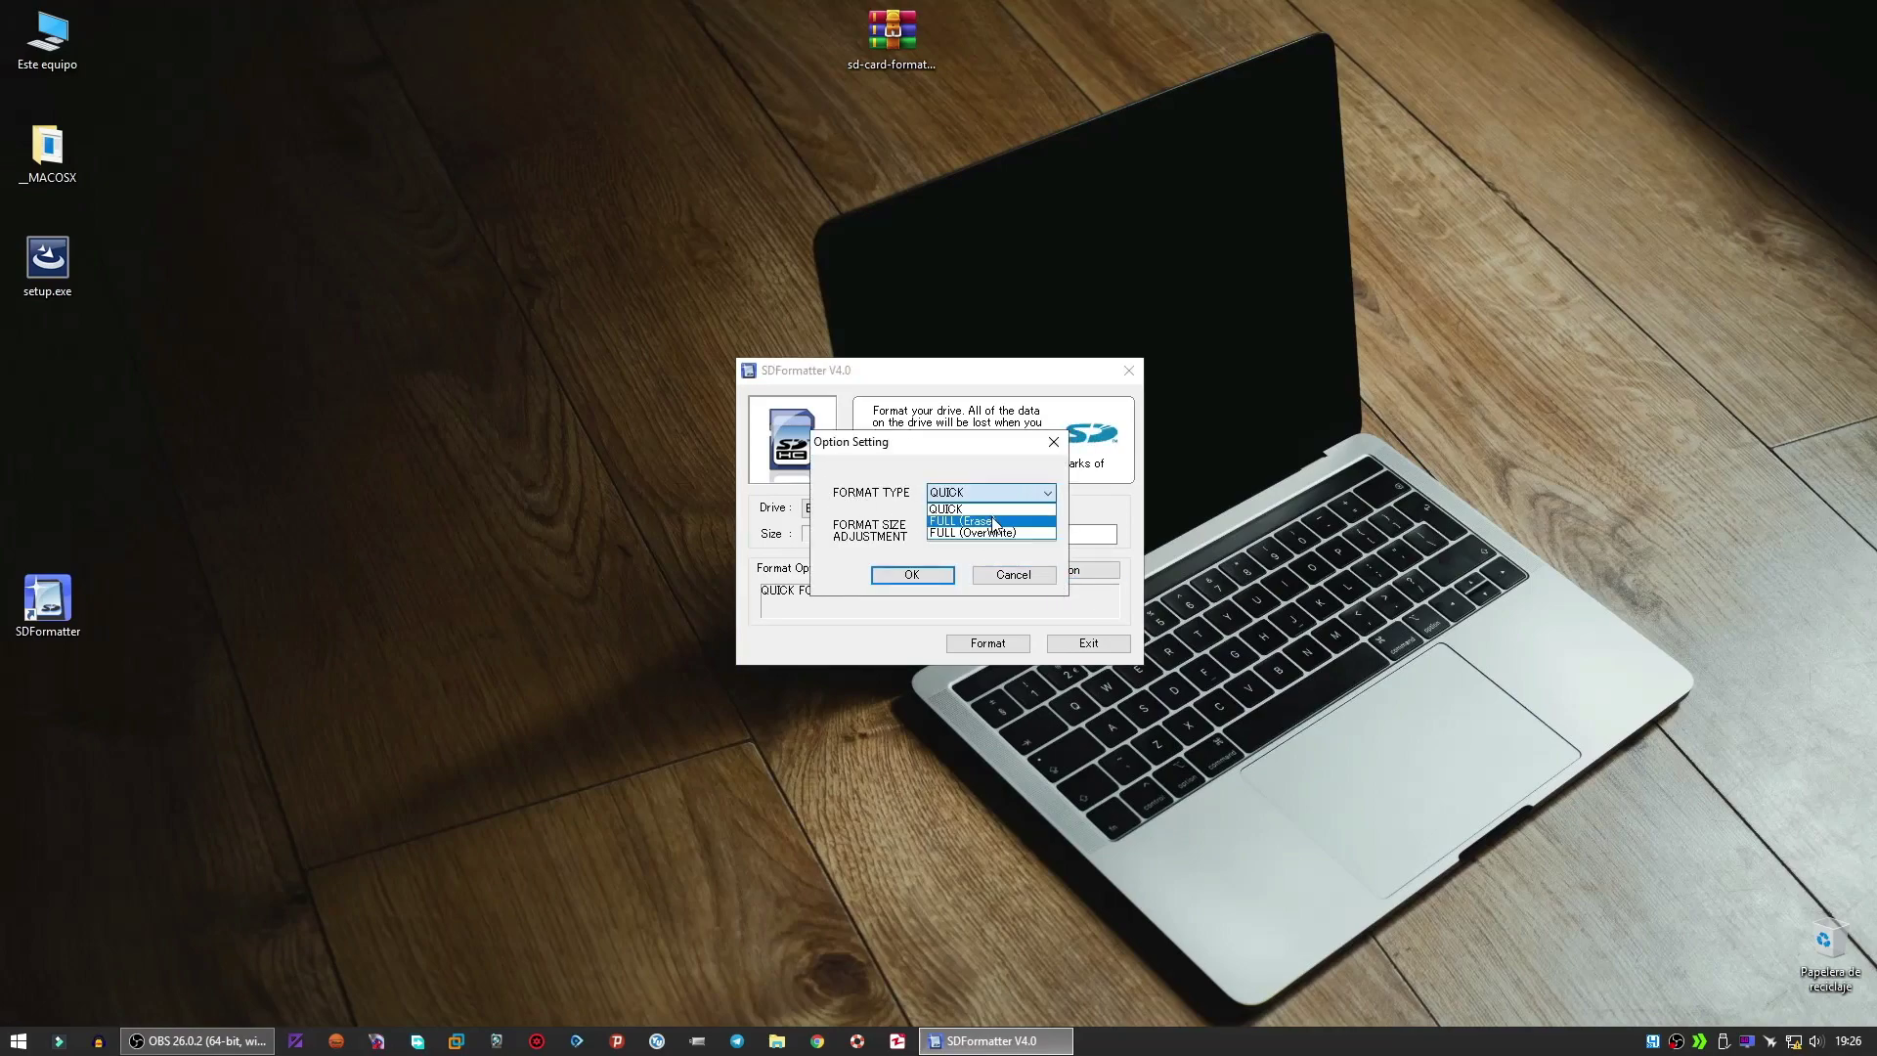
click(959, 497)
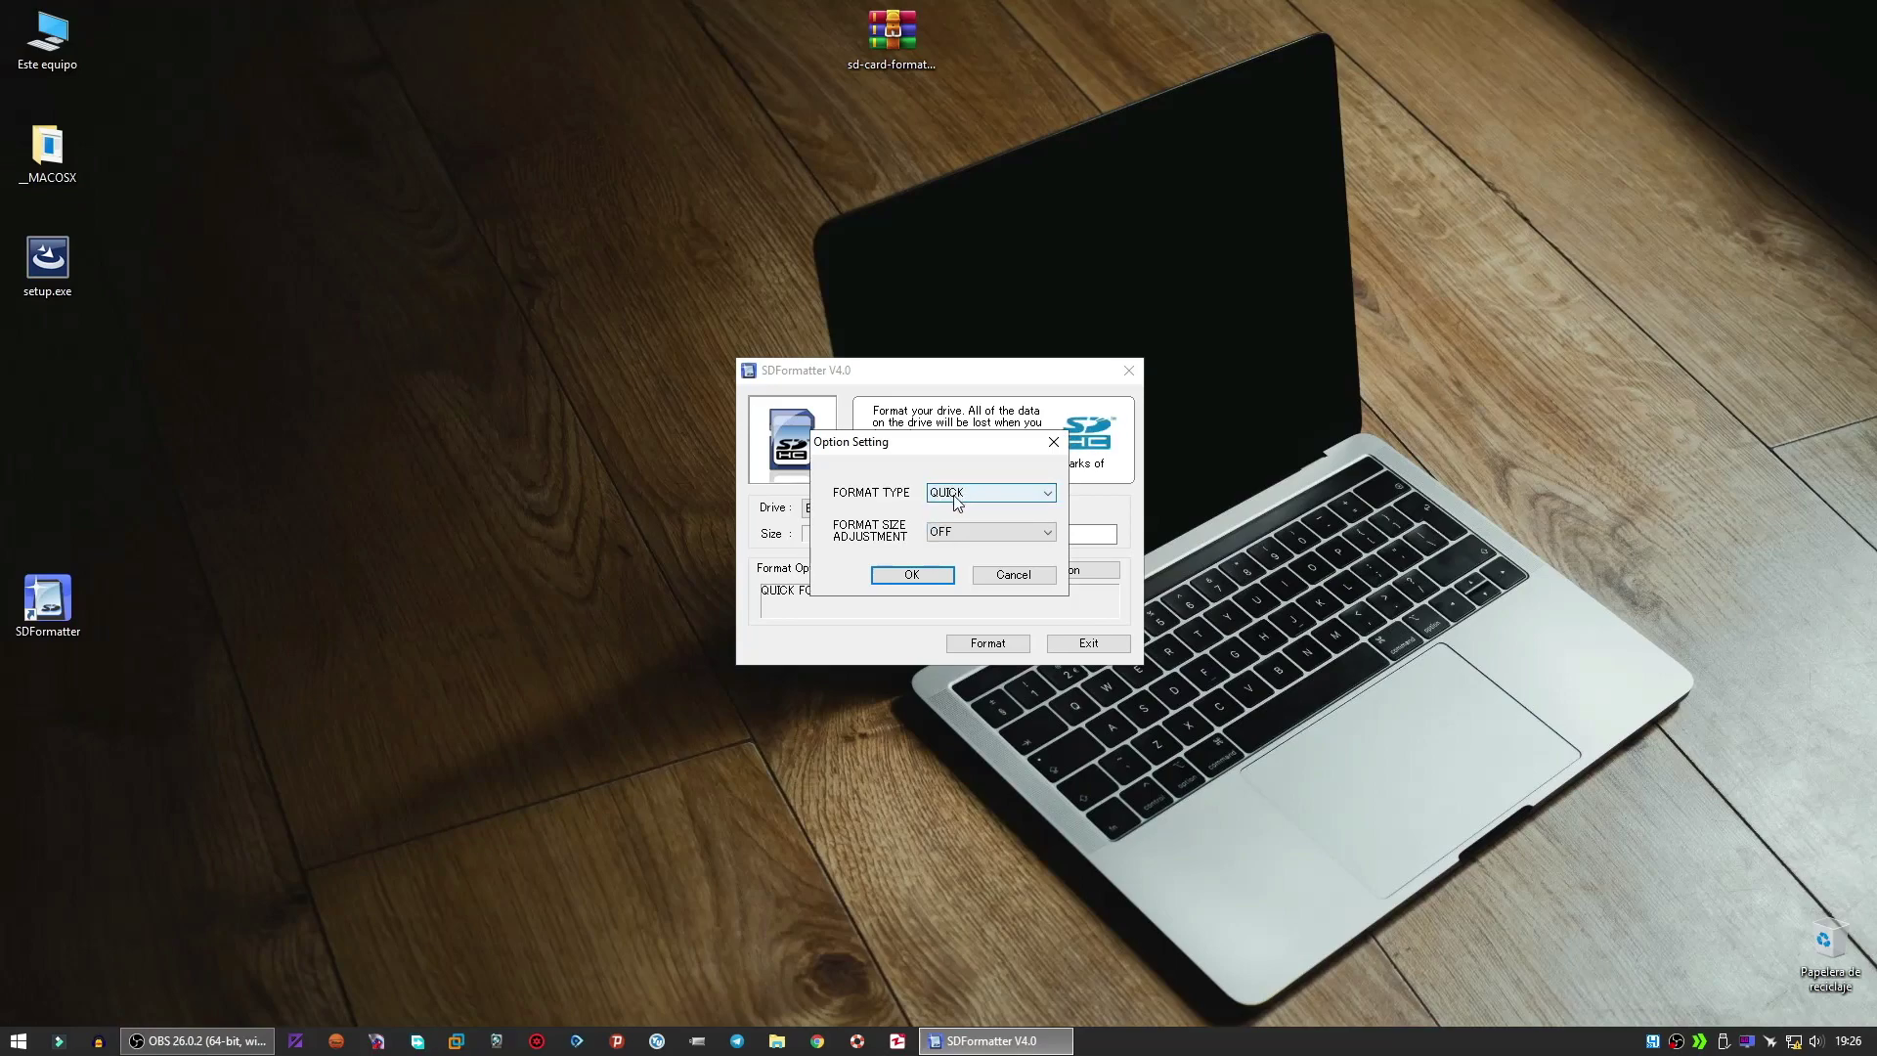
click(911, 577)
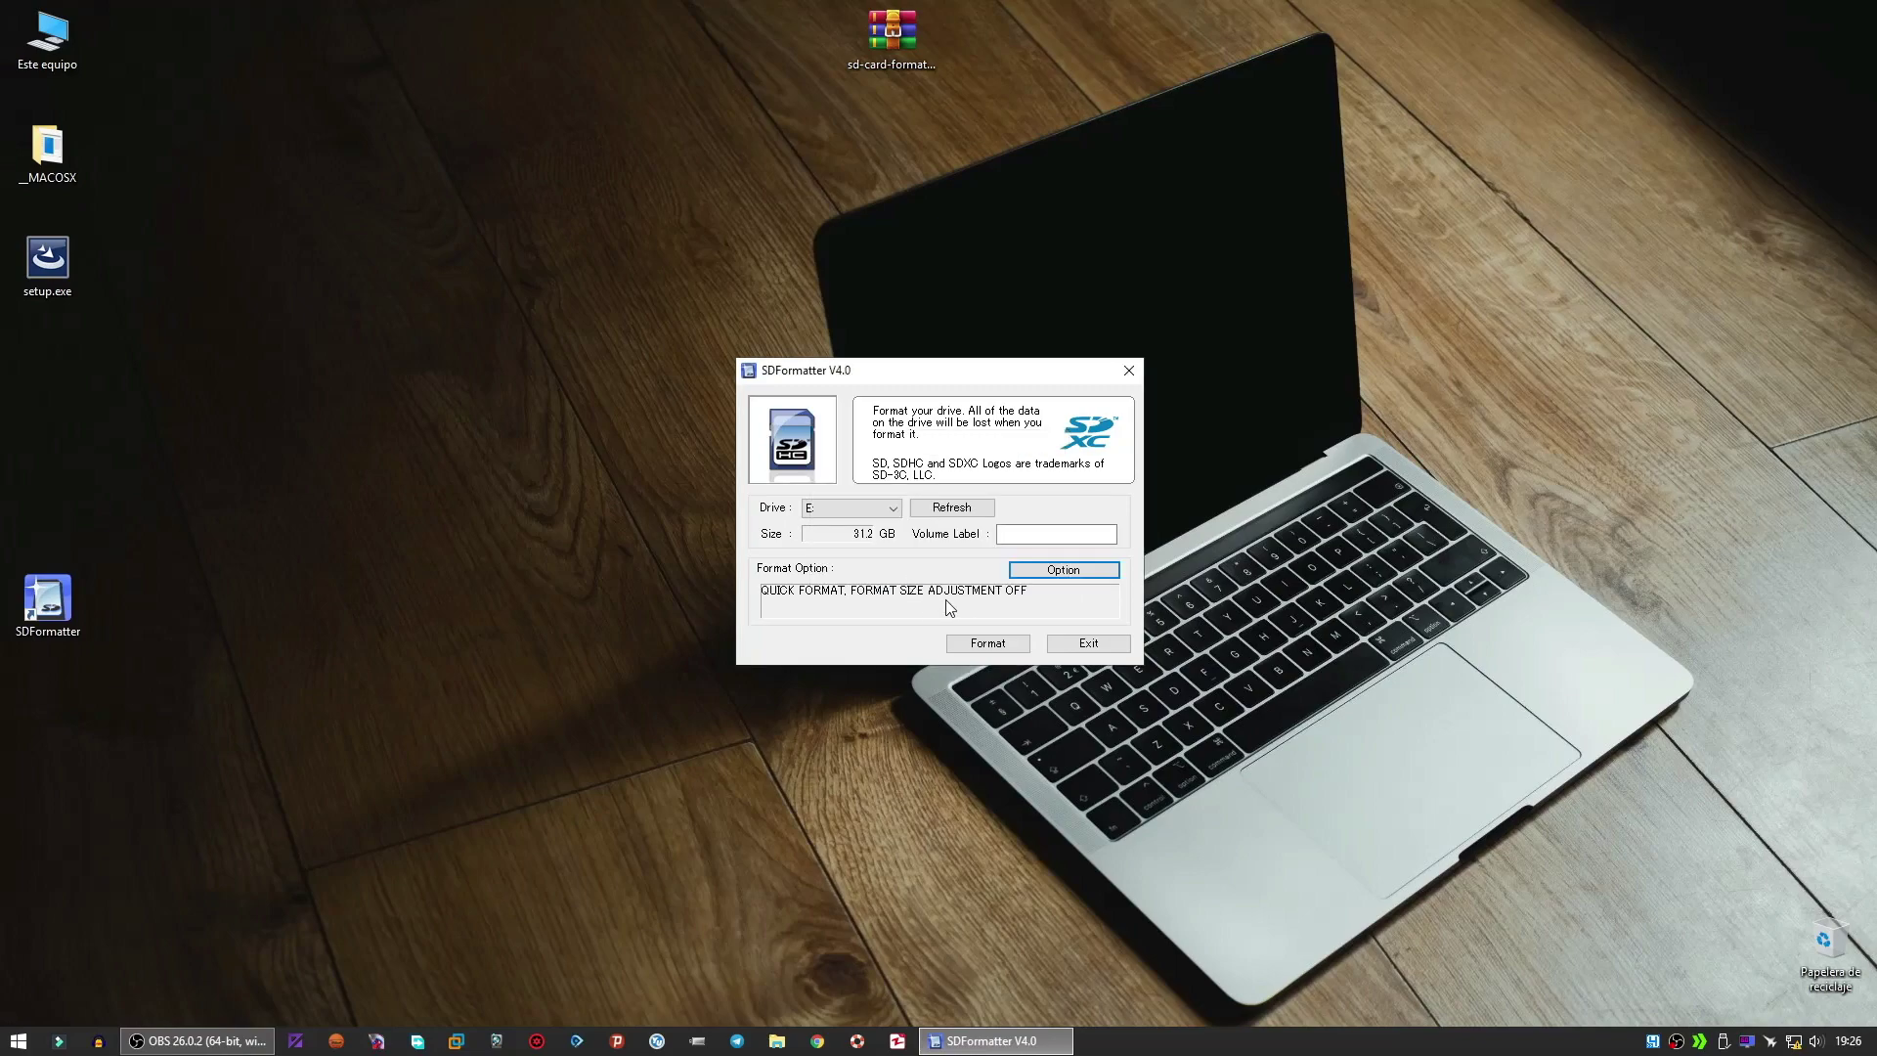
- Quick-format drive E:, accepting both warnings, and exit SDFormatter once the format completes
click(988, 645)
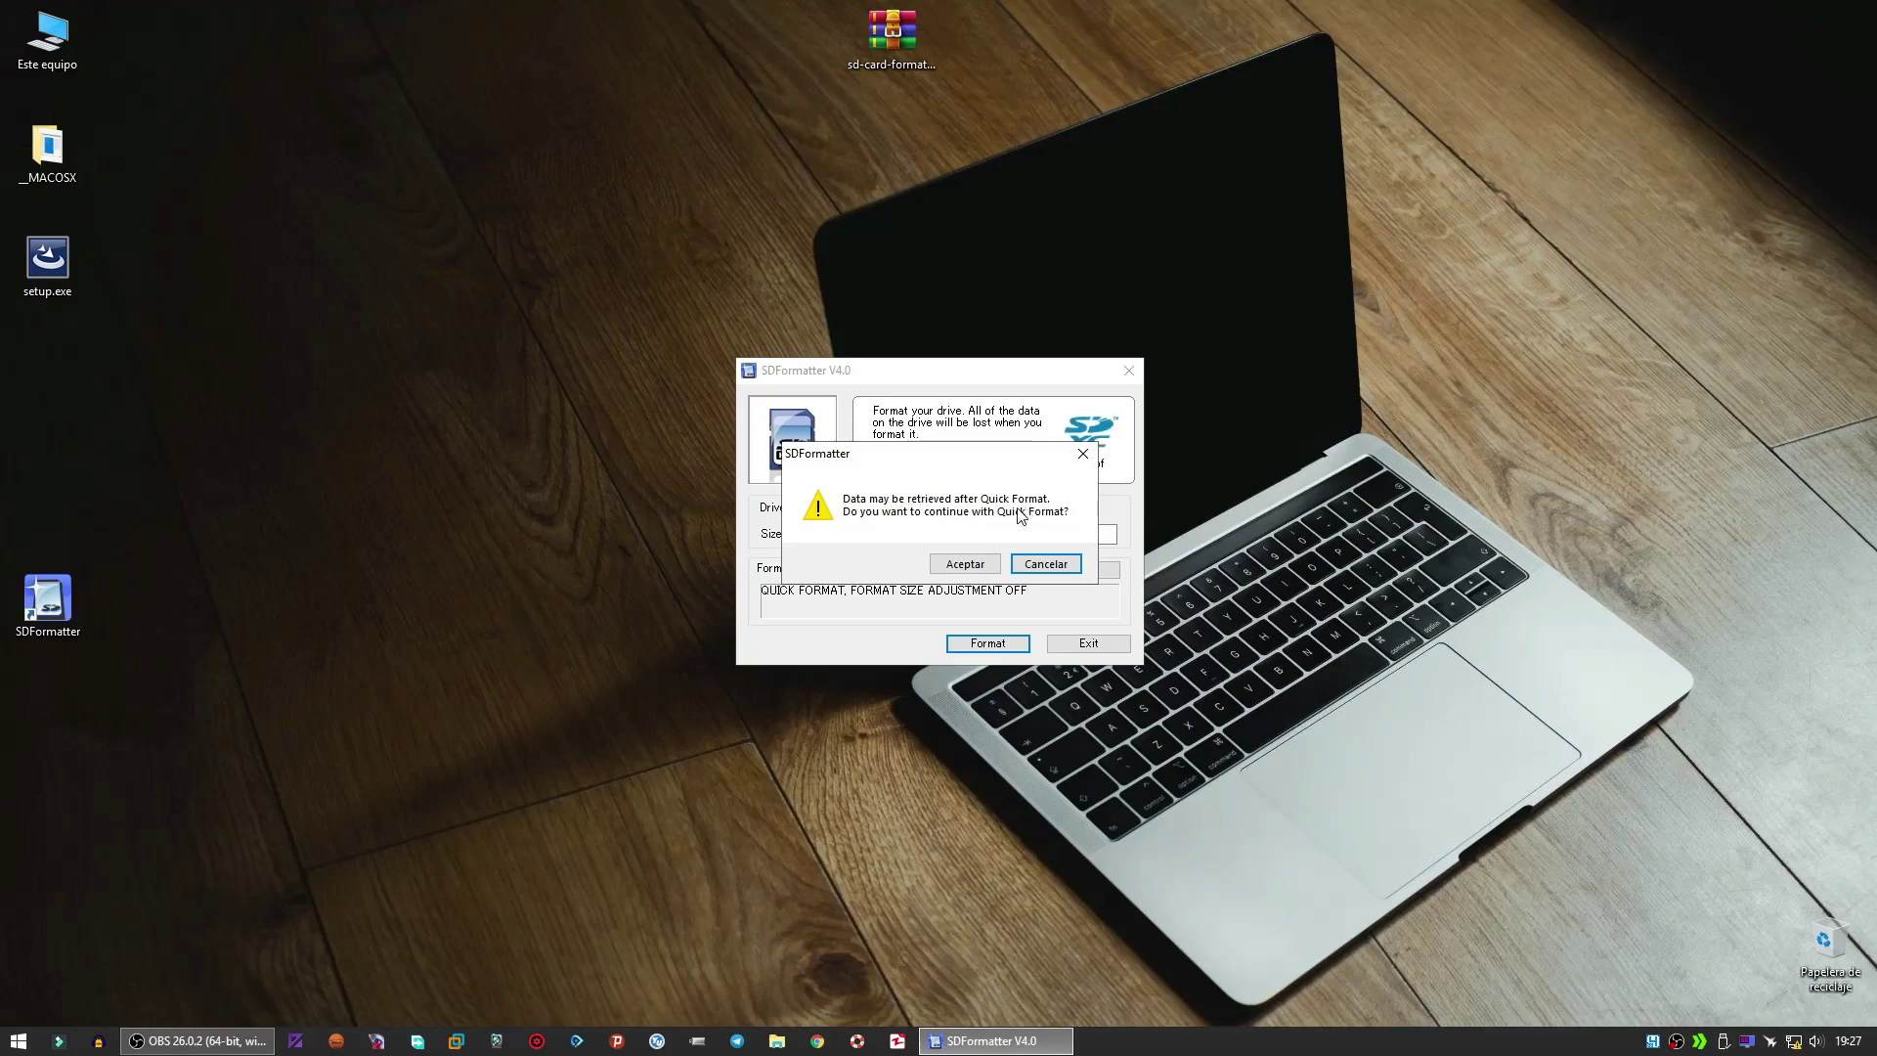
click(976, 565)
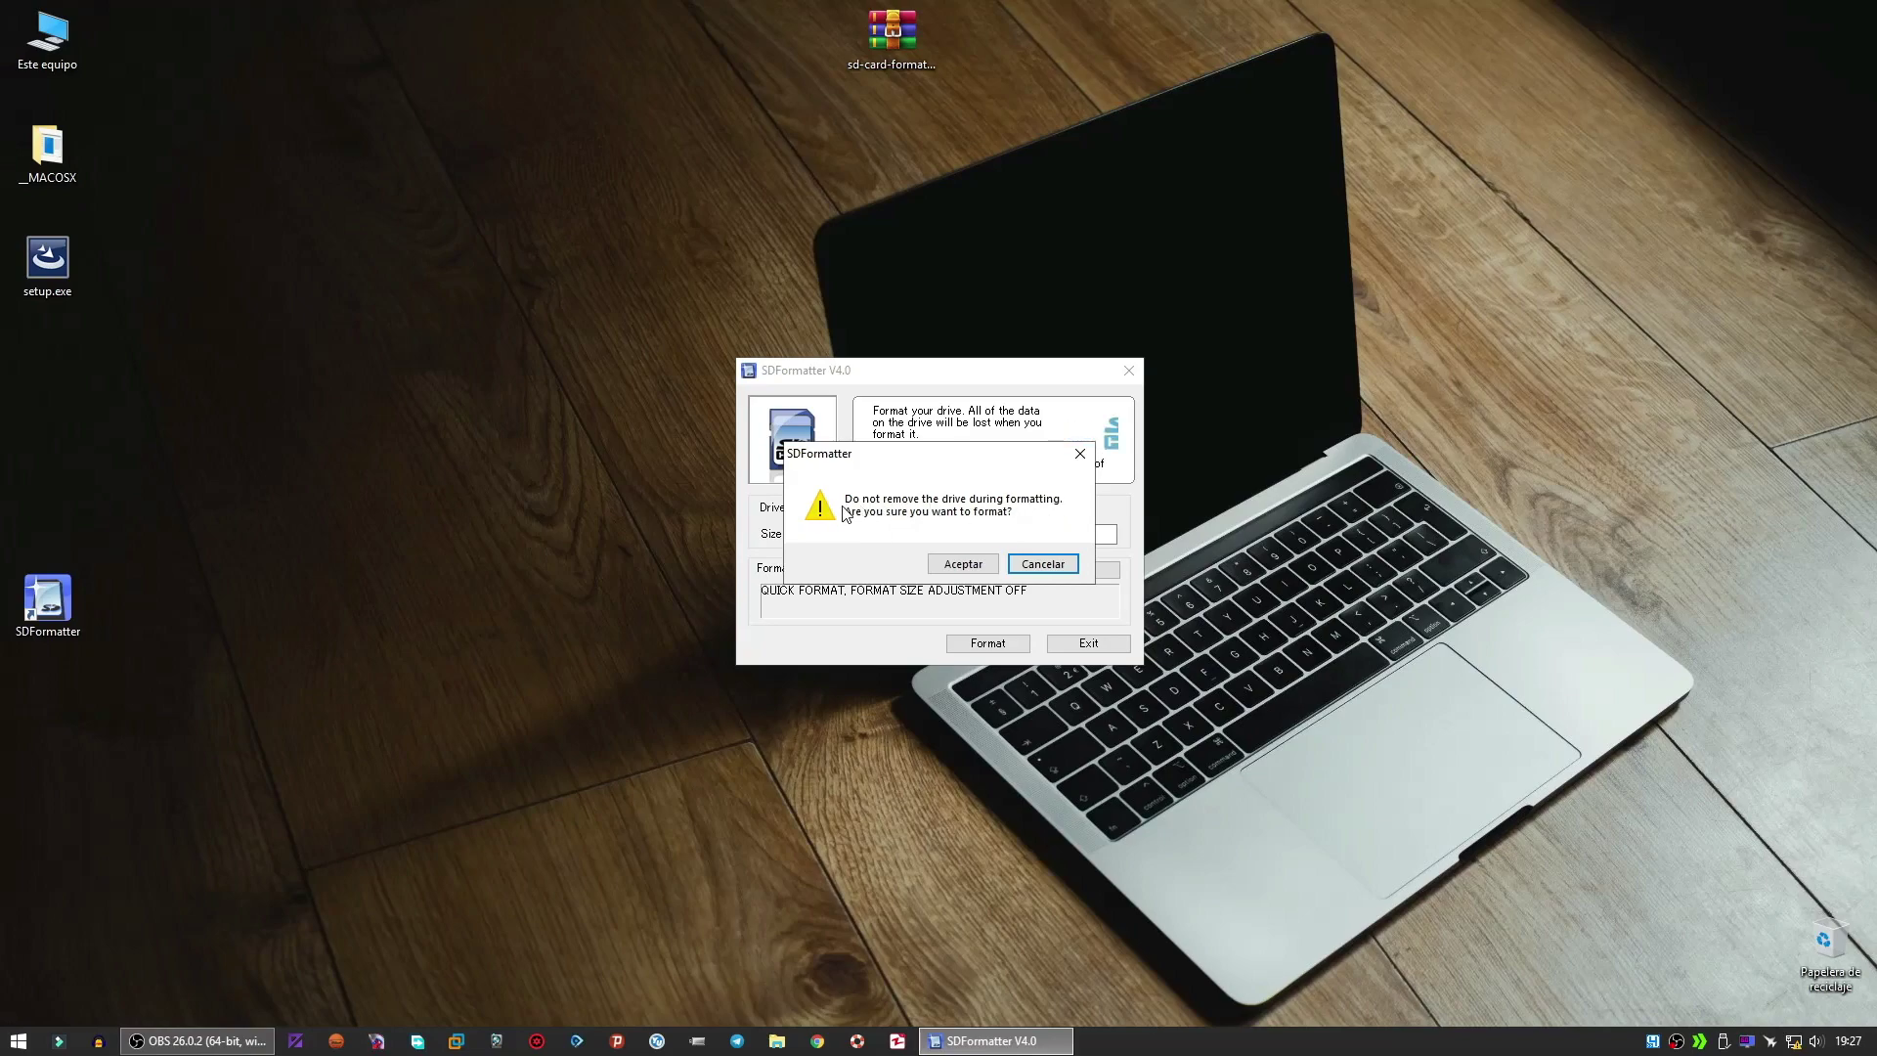
click(963, 564)
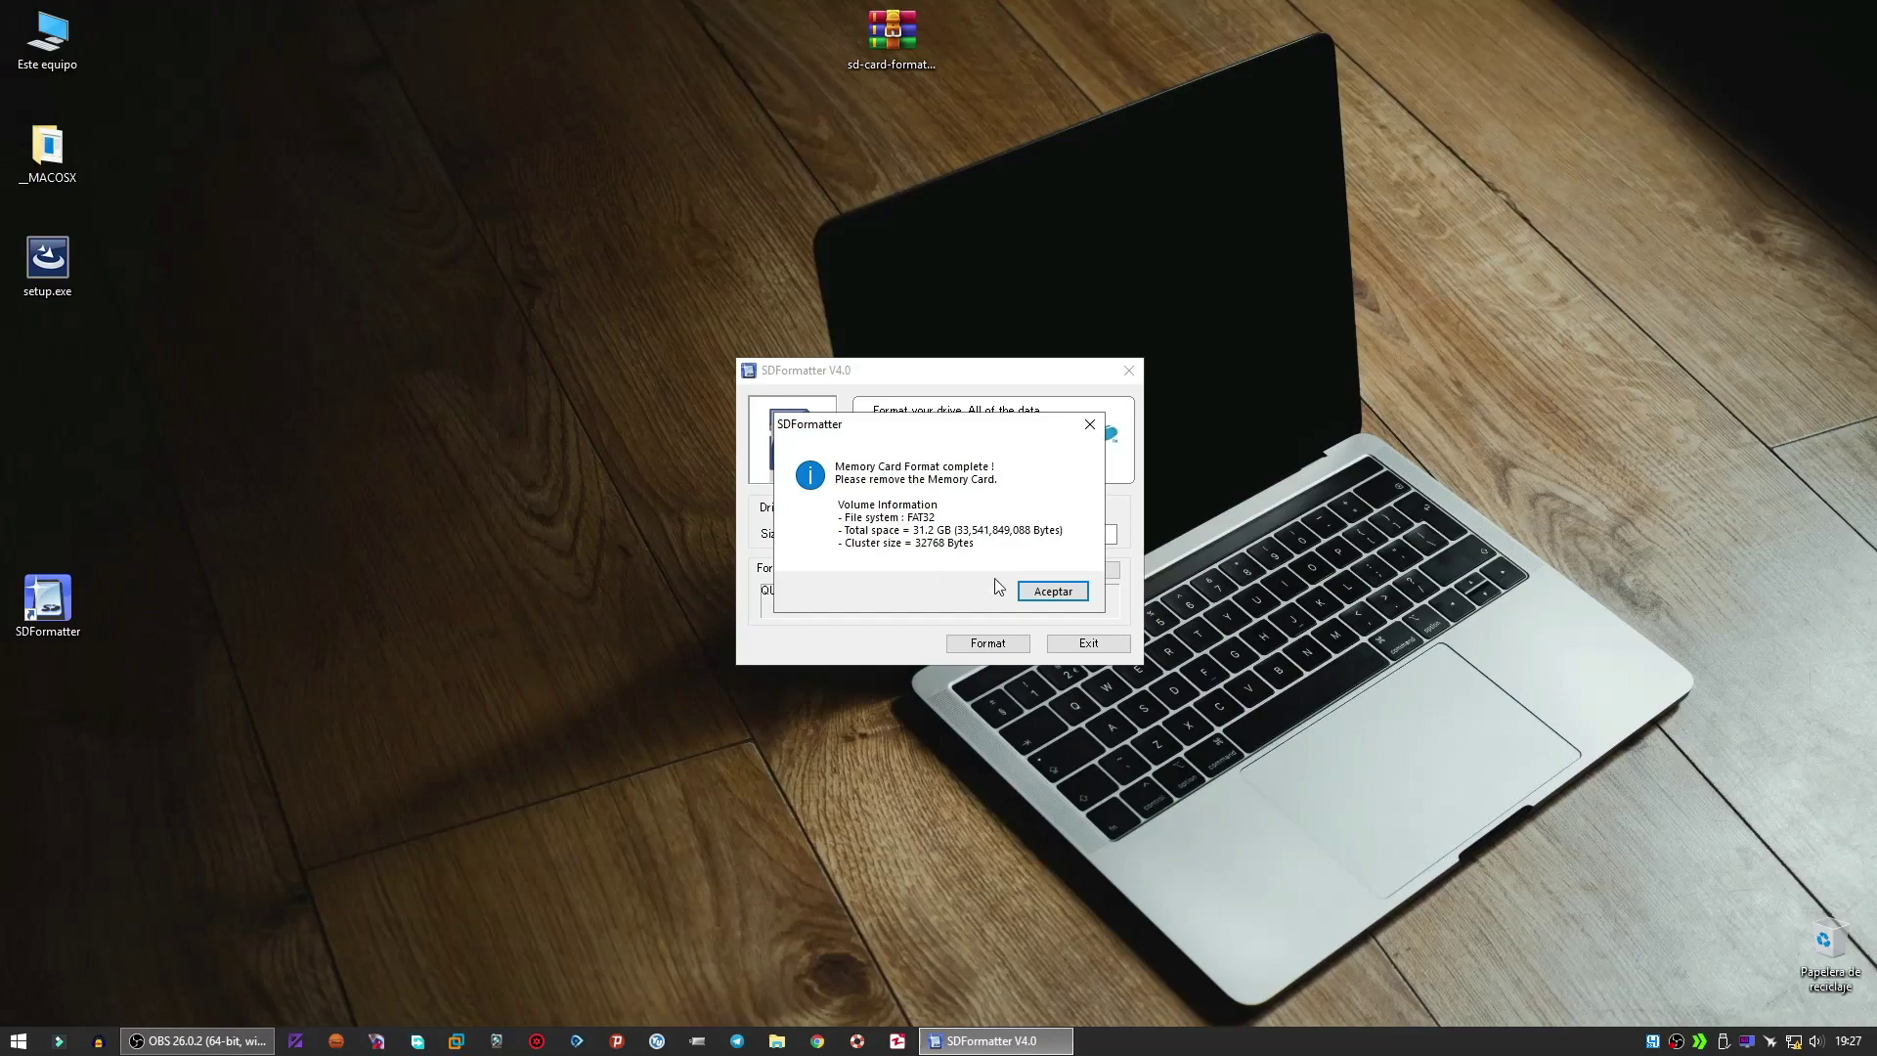
click(1053, 591)
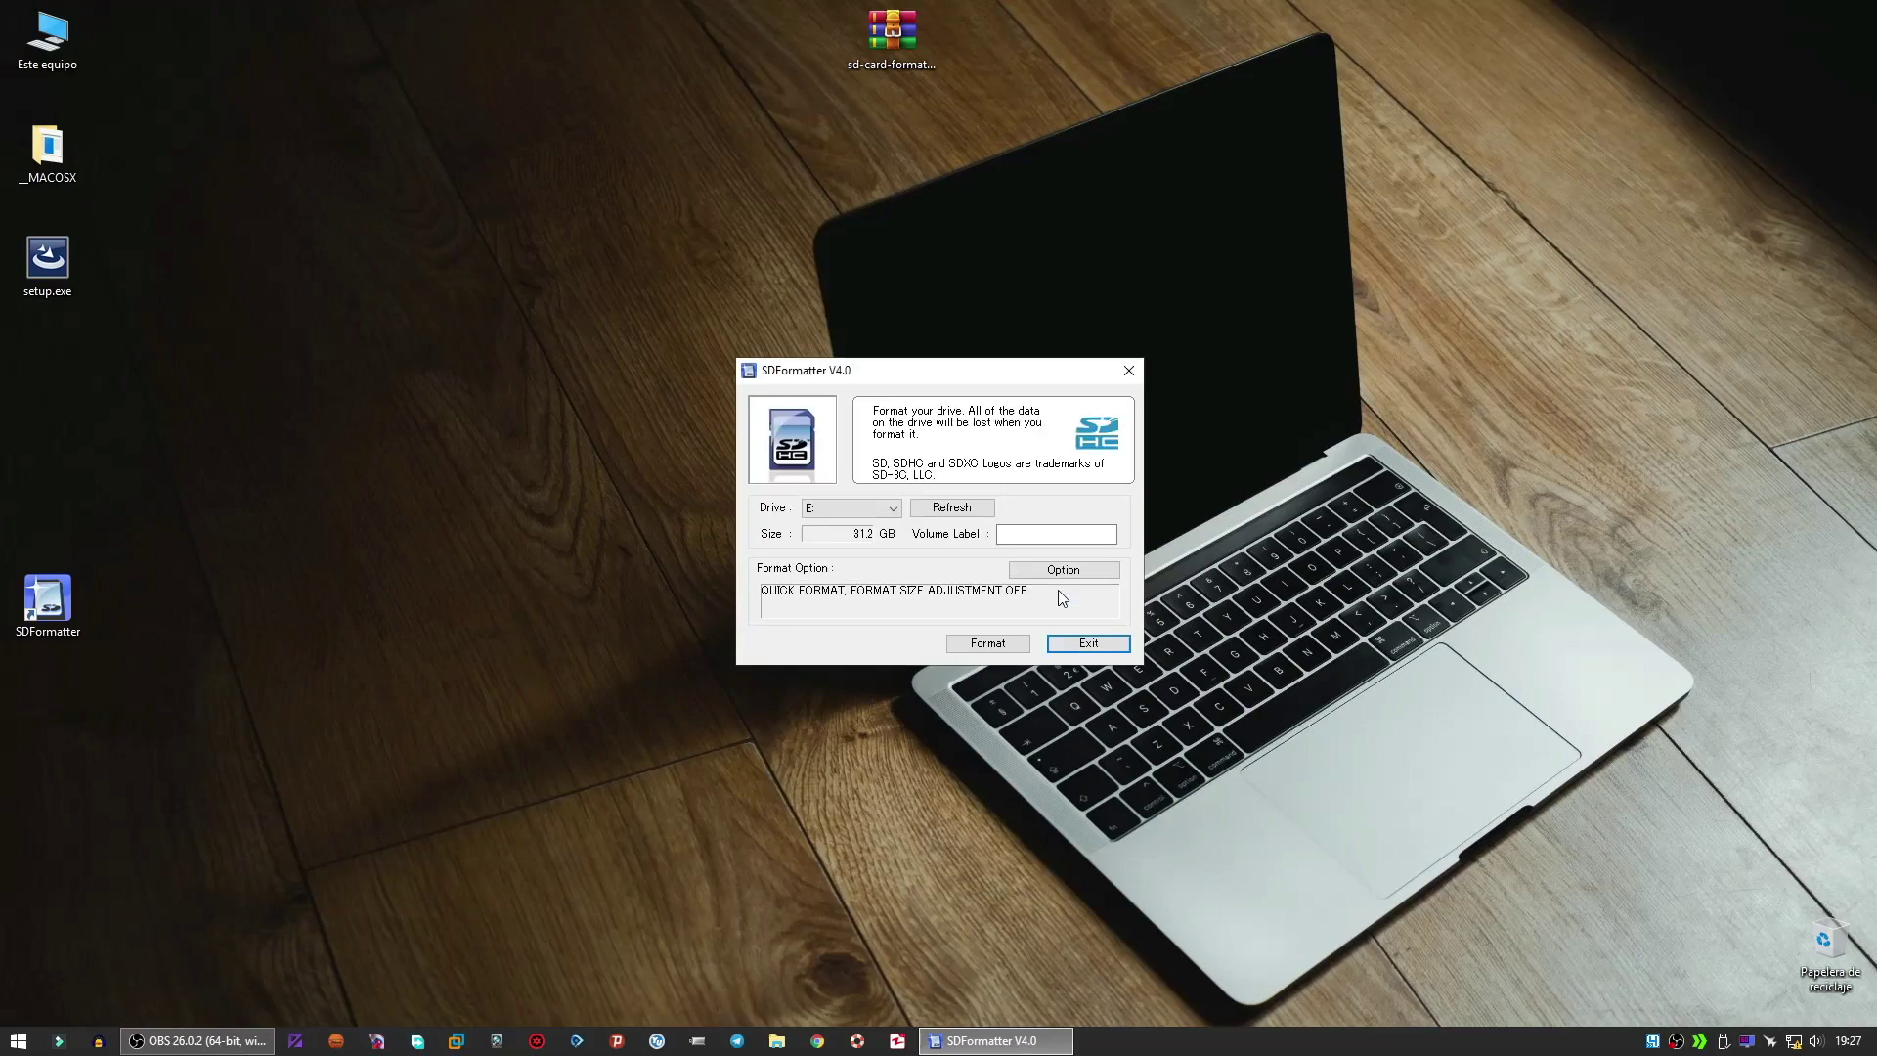
click(1085, 643)
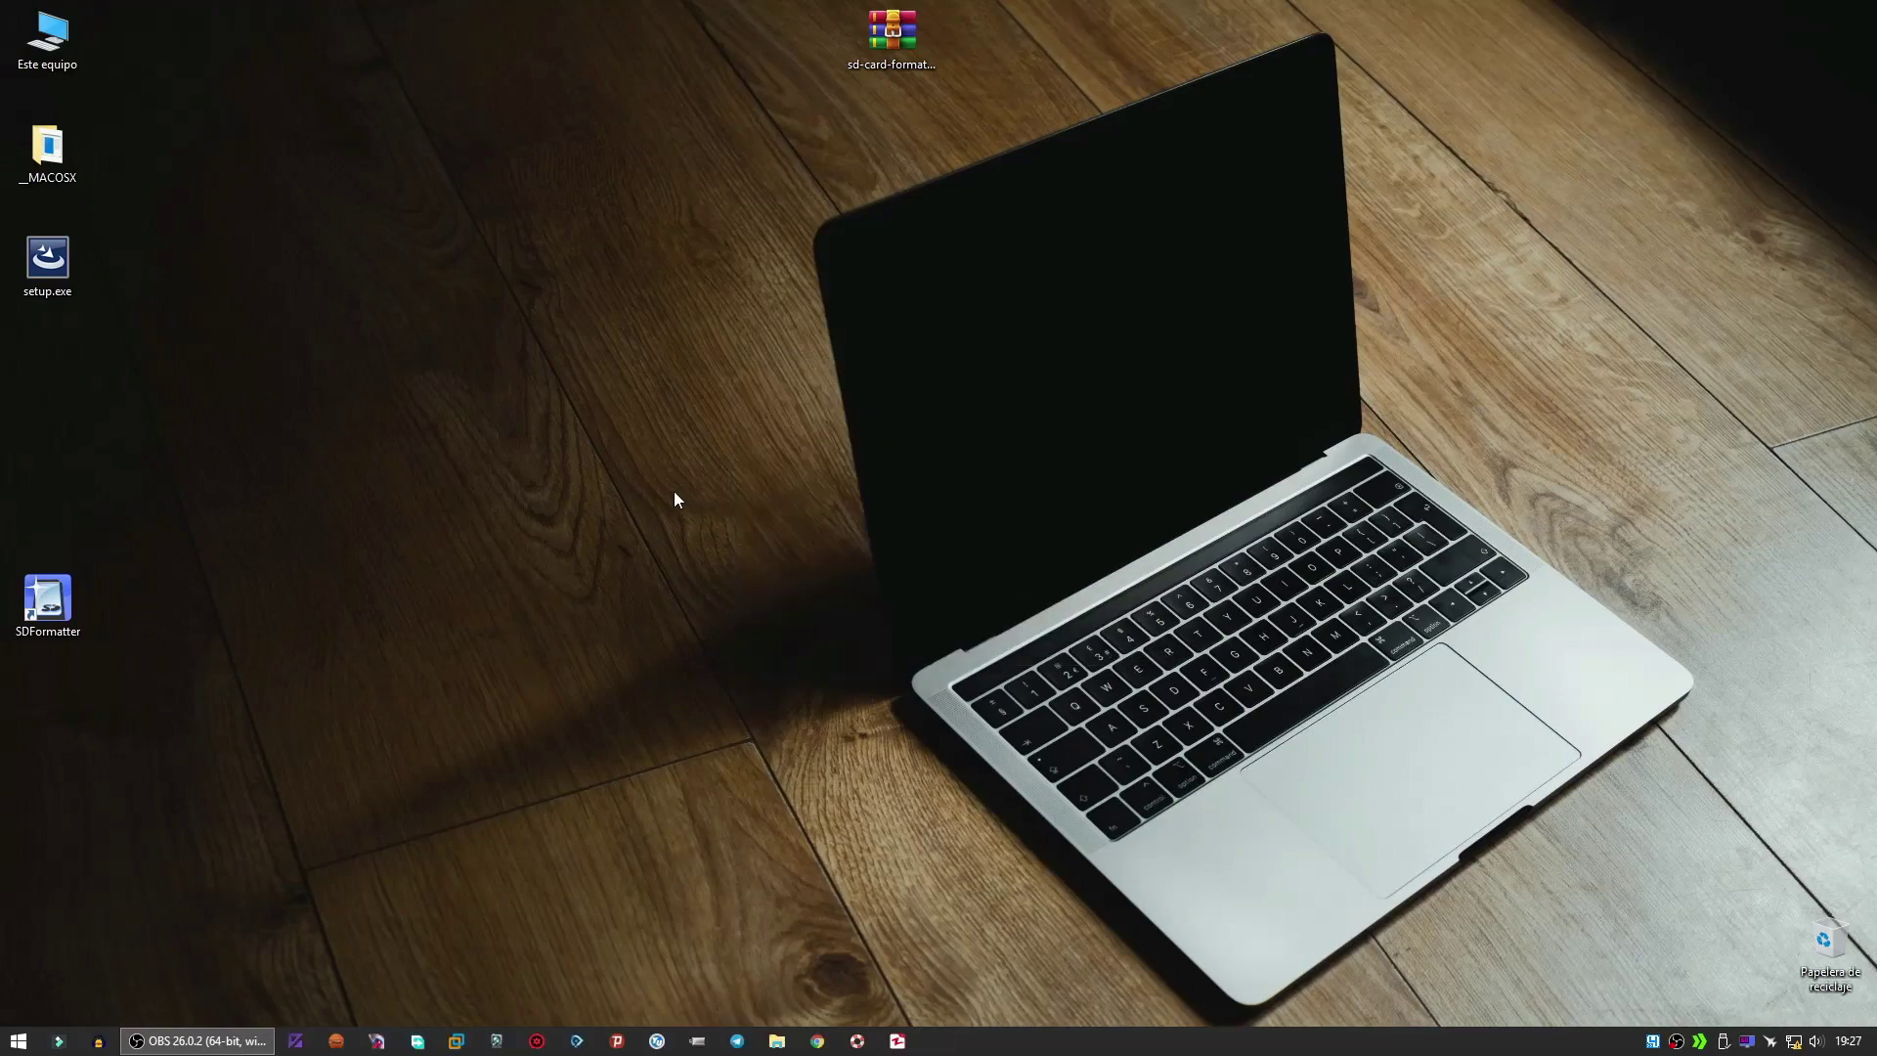
- Open Este equipo and examine the file system and capacity in the properties of USB drive E:
double_click(84, 41)
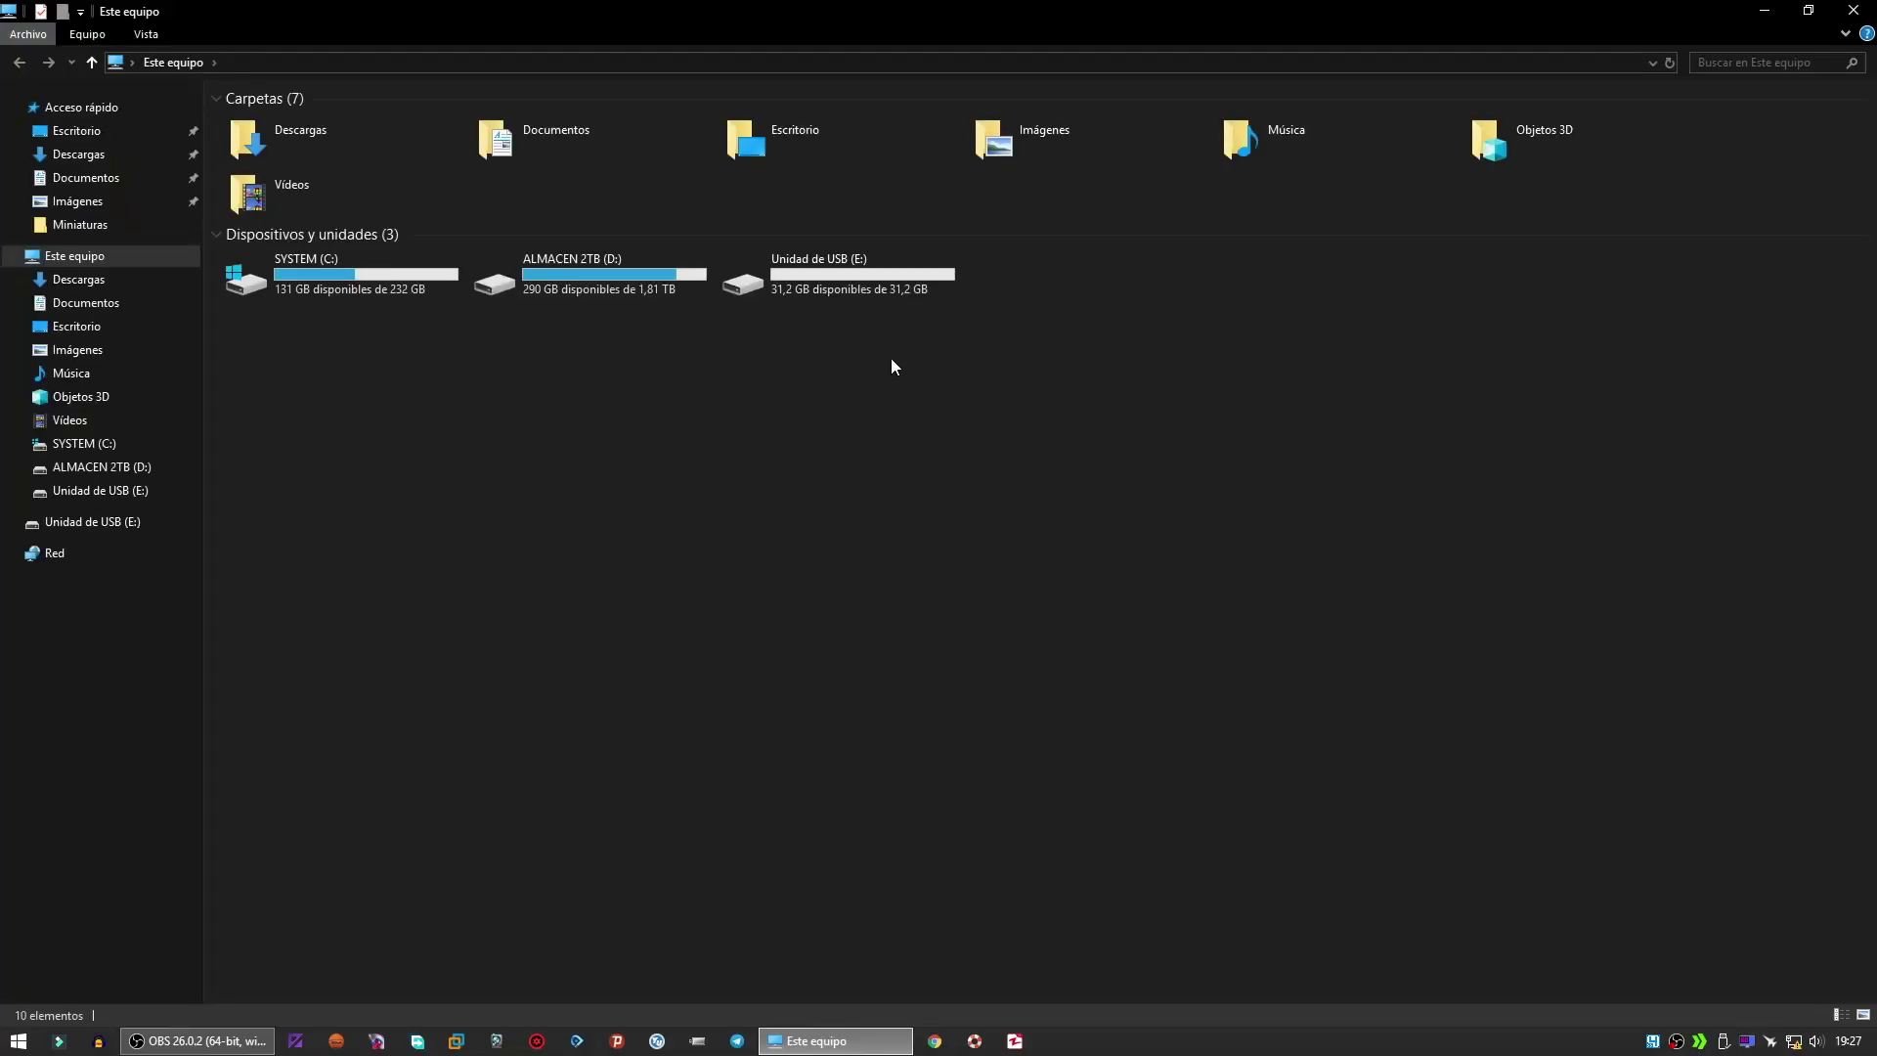
click(835, 277)
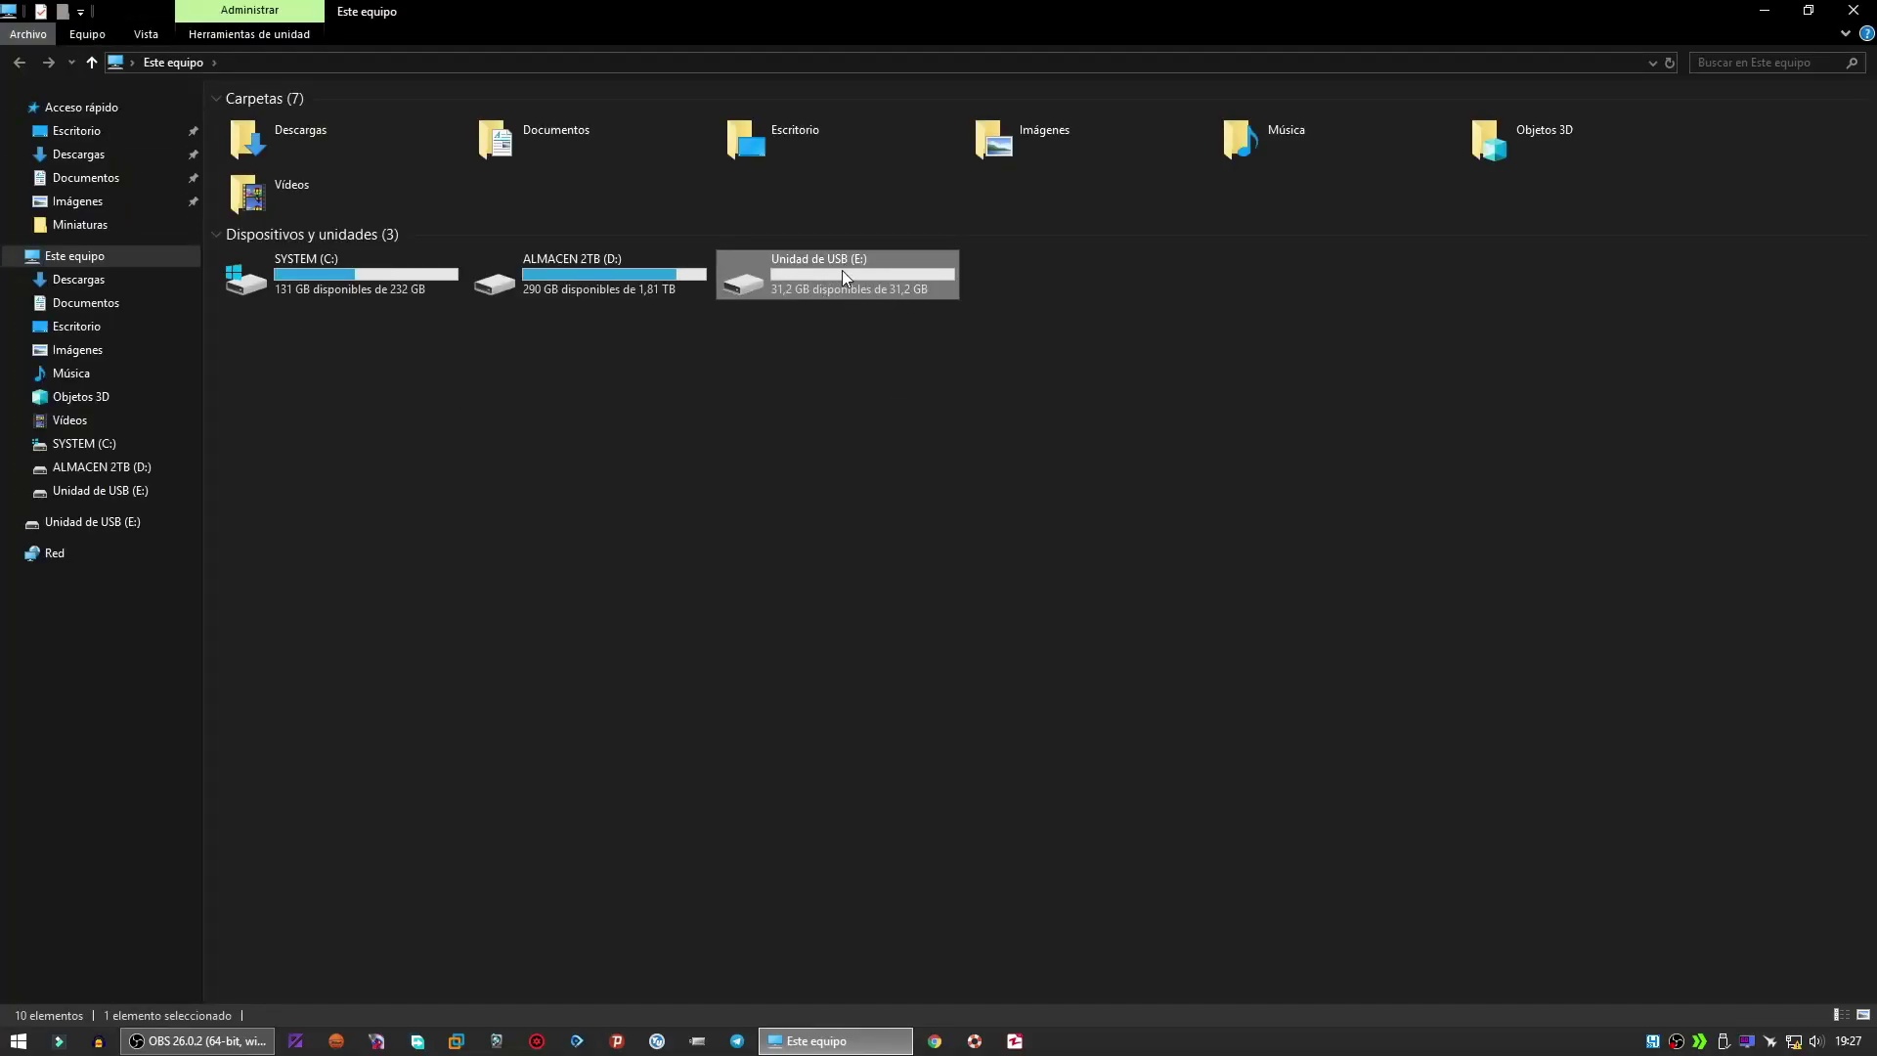
right_click(842, 272)
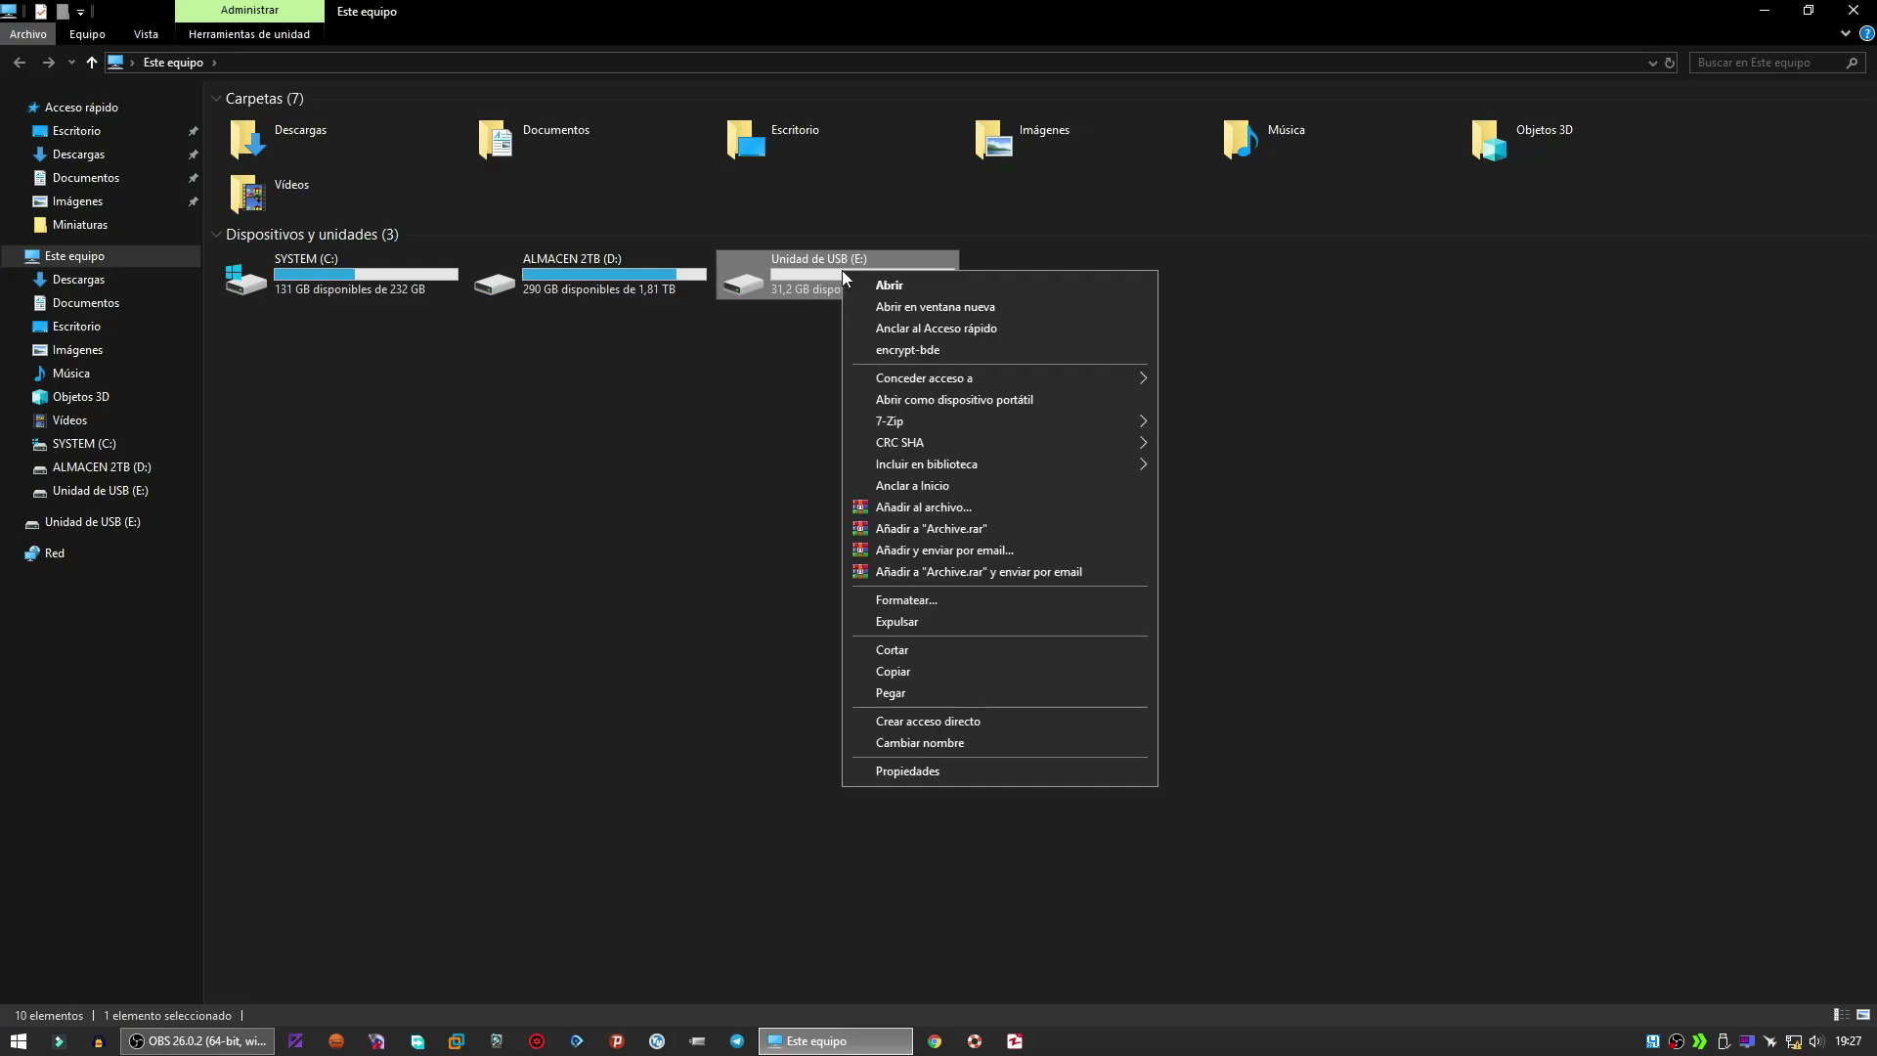
click(927, 770)
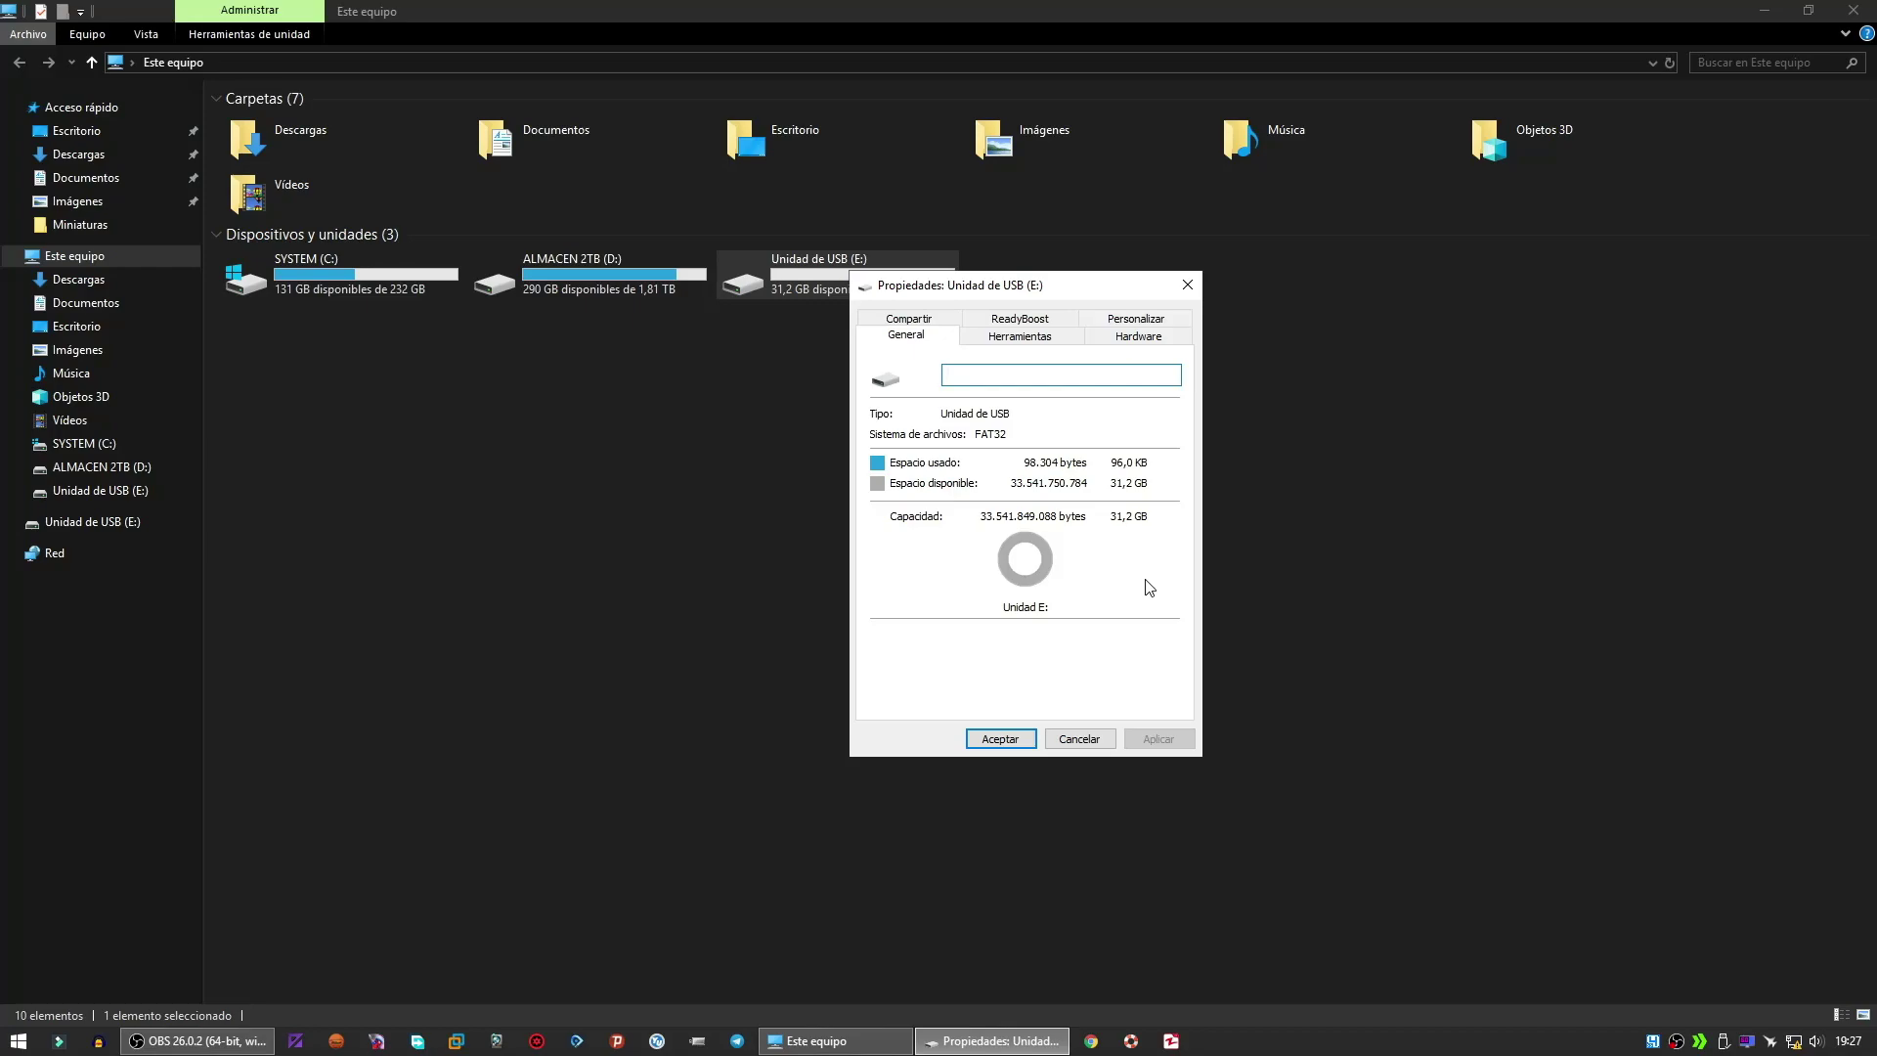
click(1188, 286)
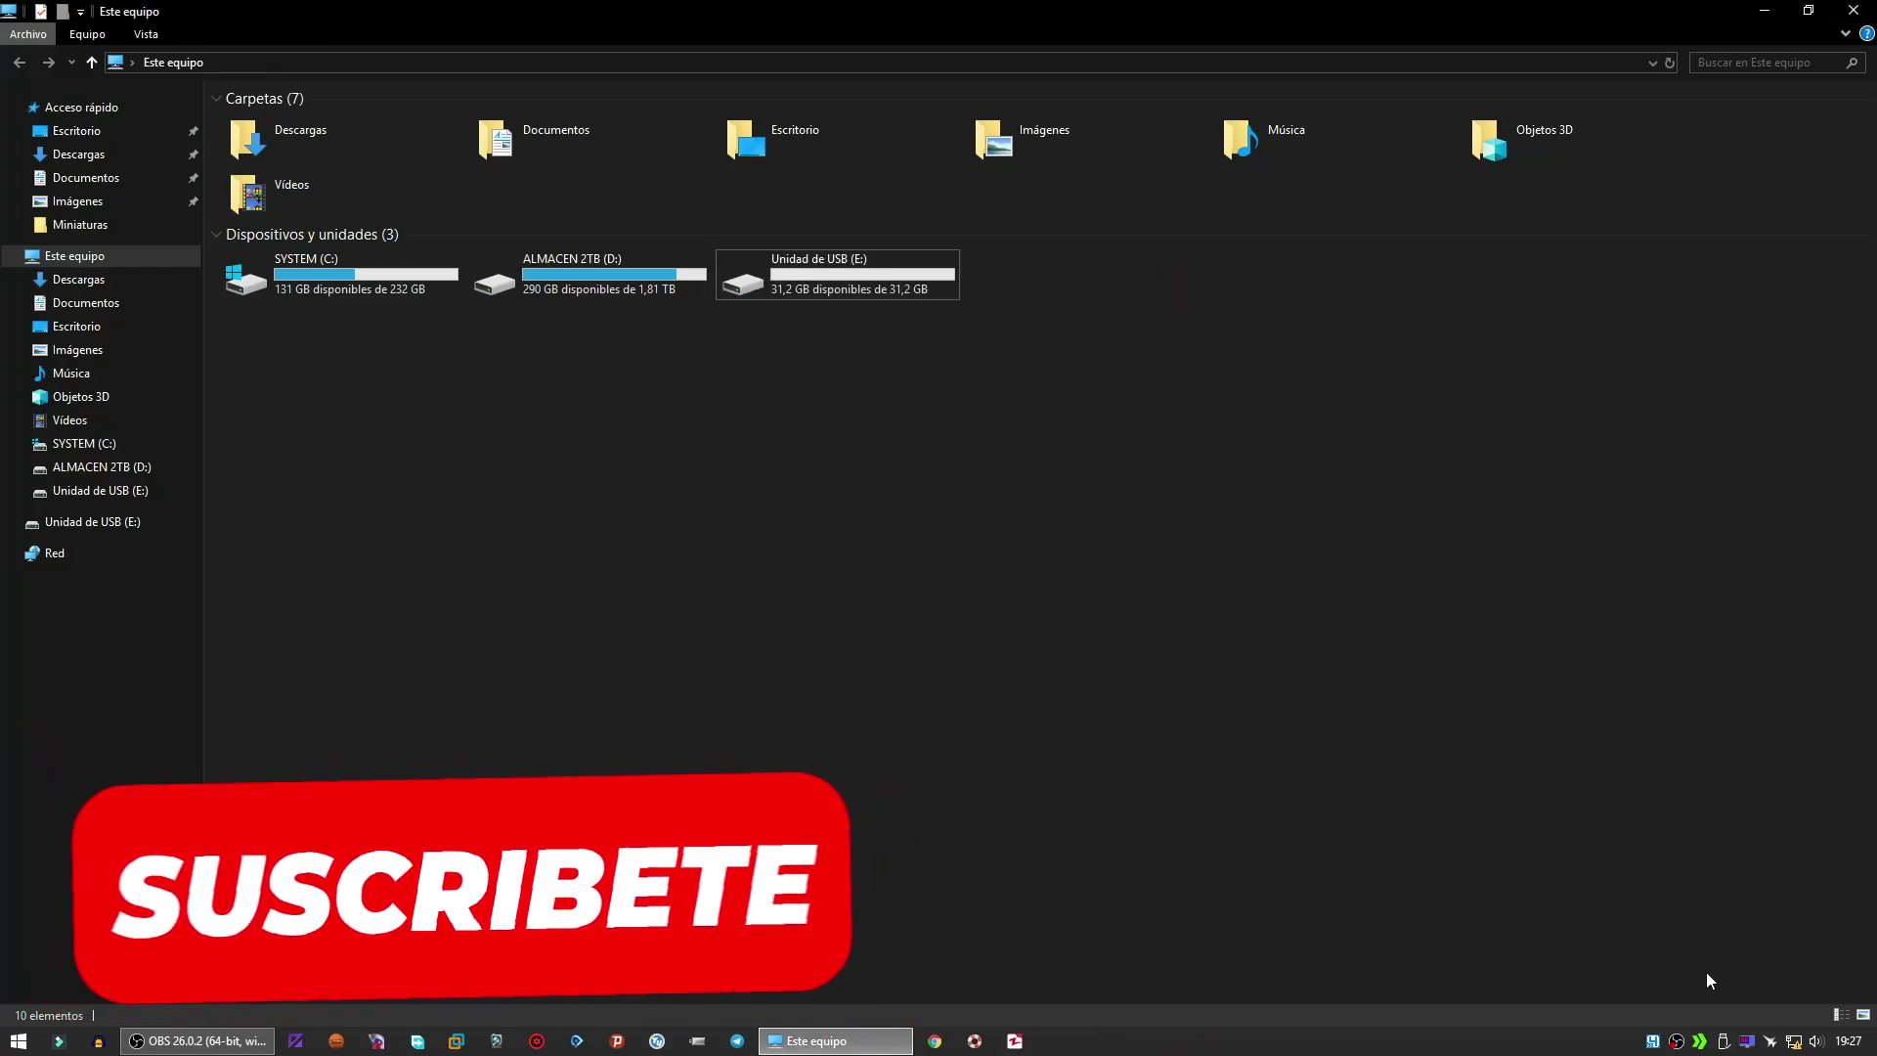
- Safely eject the USB storage device for drive E:
click(1724, 1040)
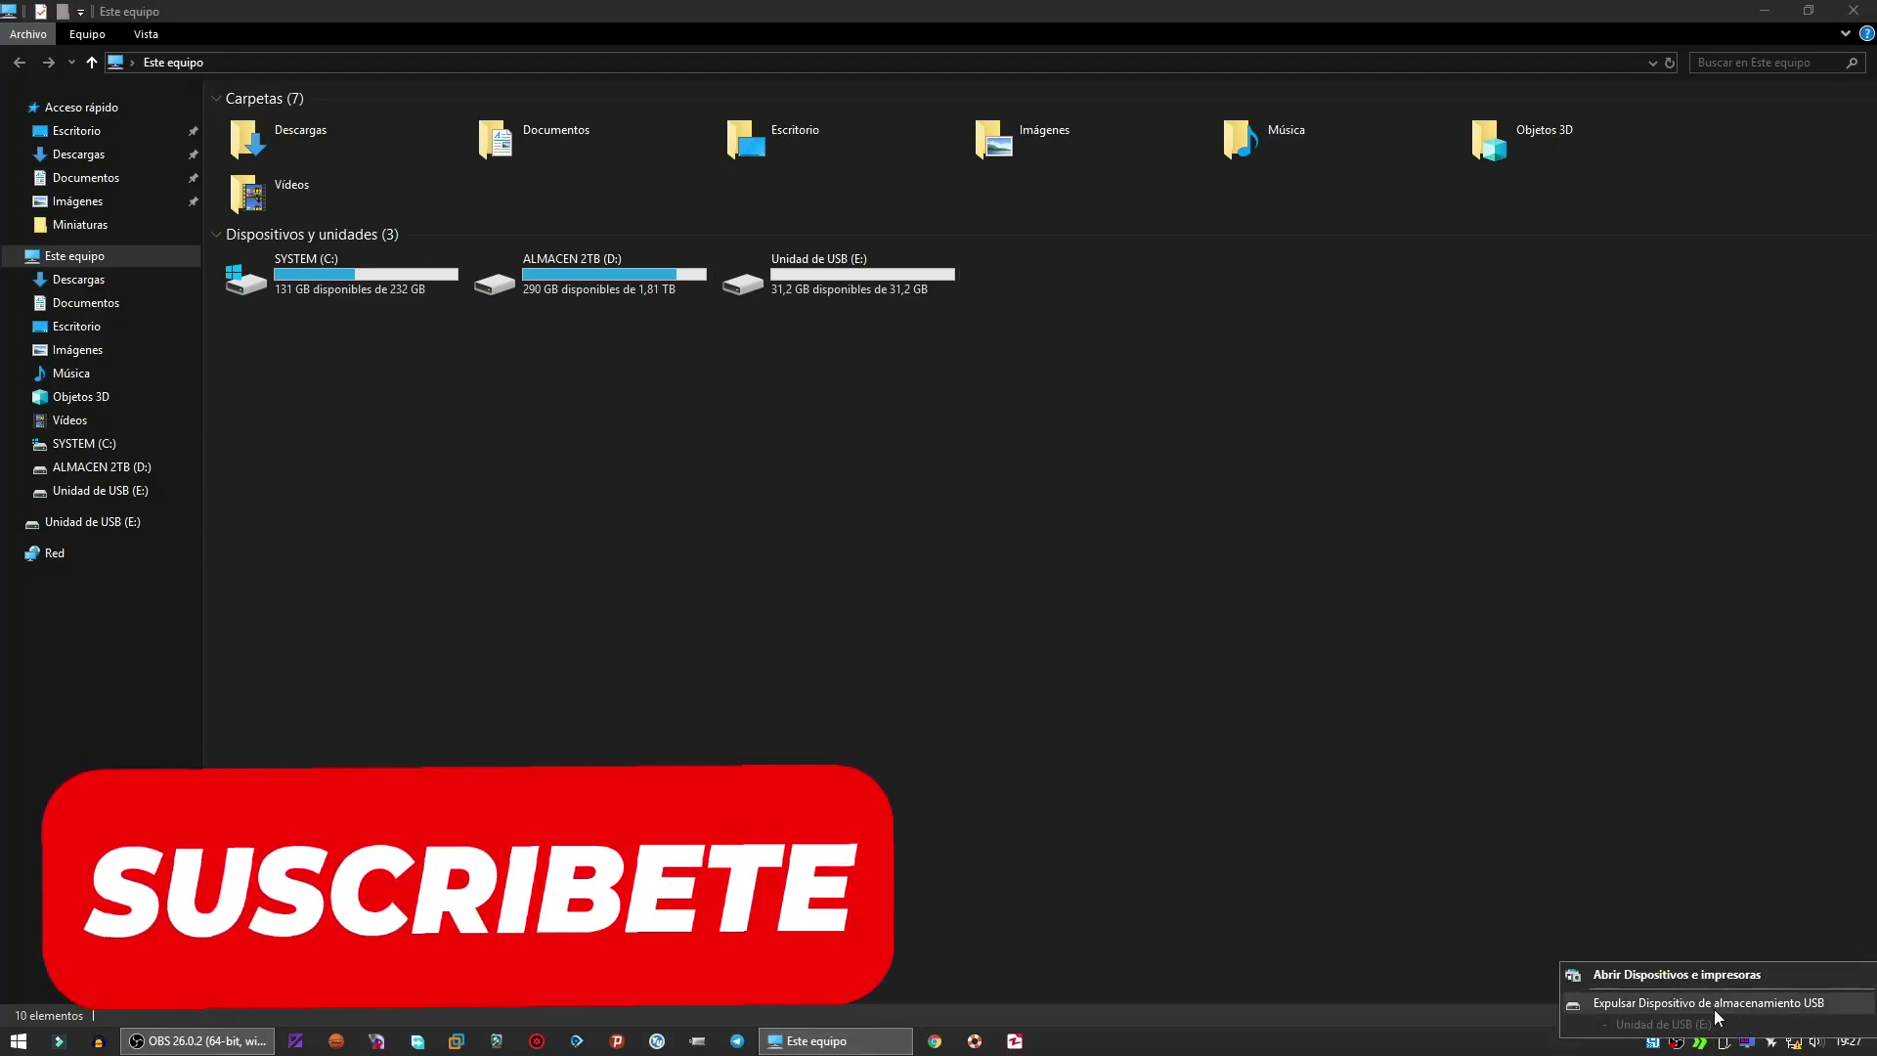
click(1715, 1009)
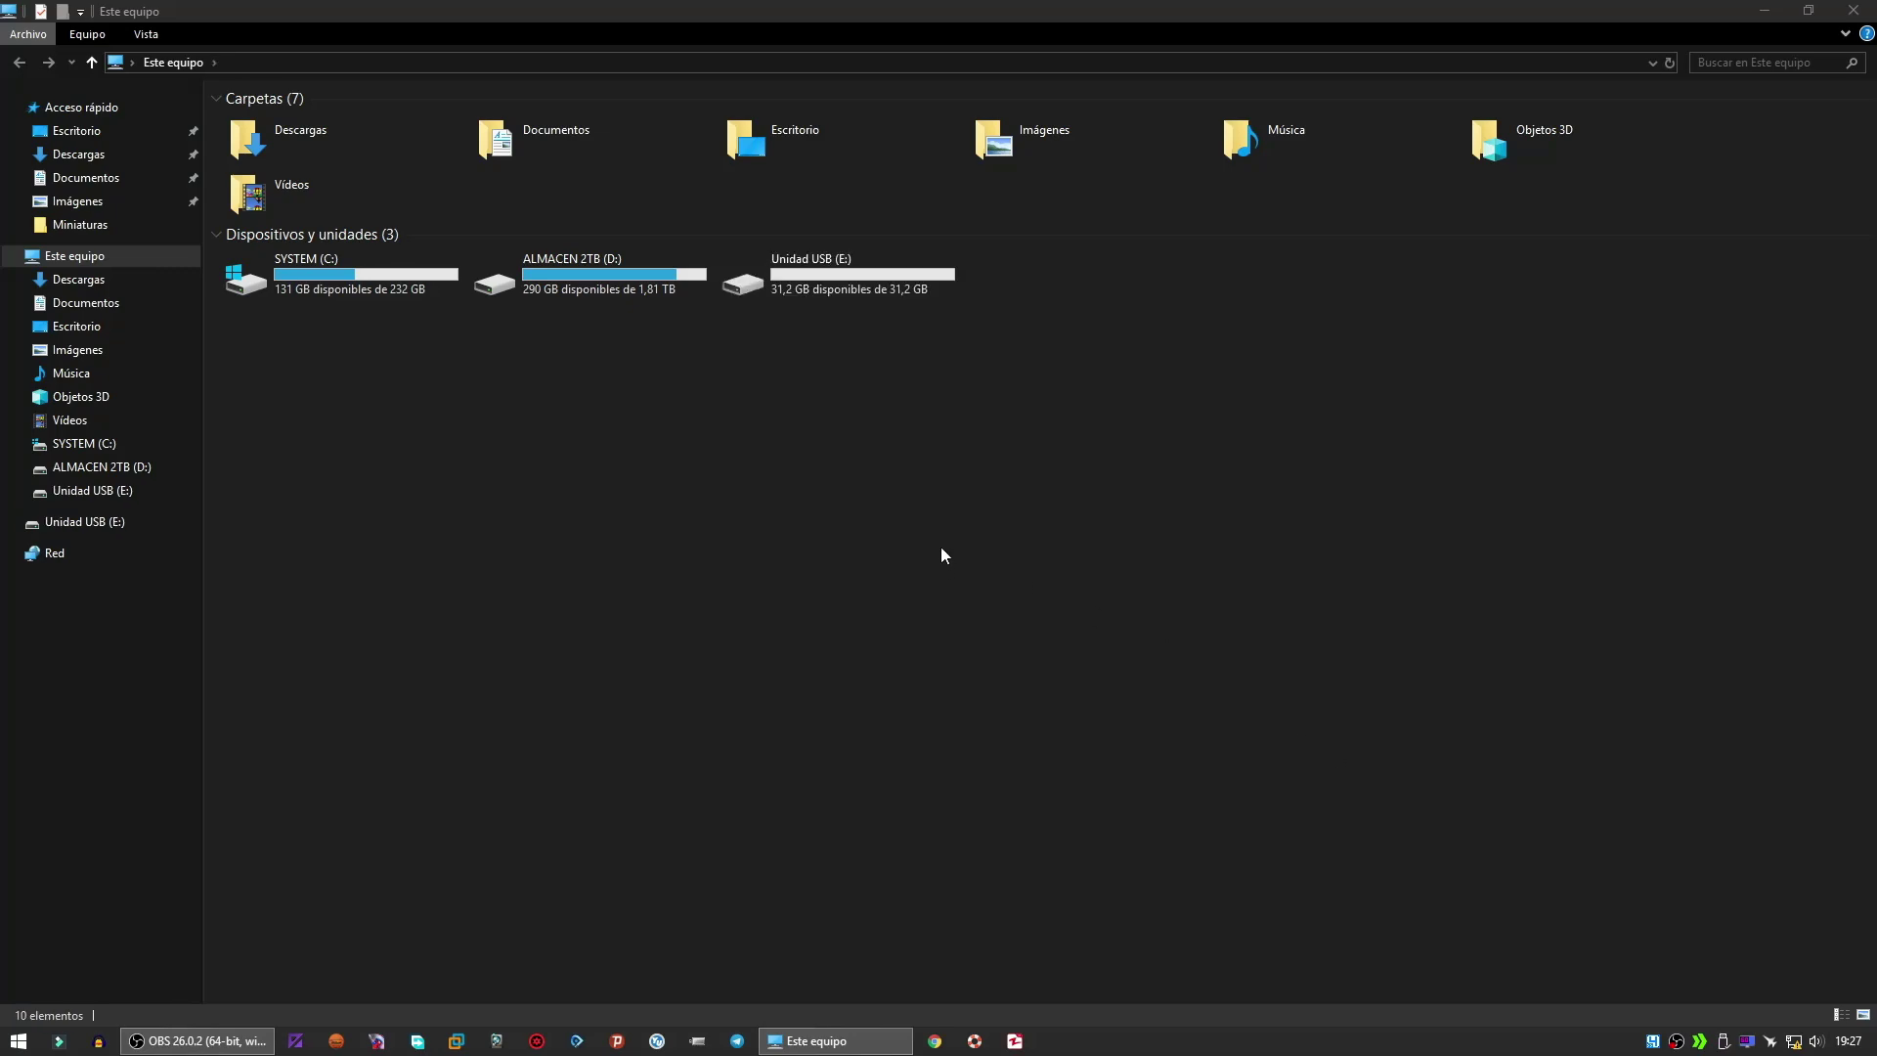
- Recheck the file system and free space in the reconnected USB drive's properties, then close Este equipo
click(814, 282)
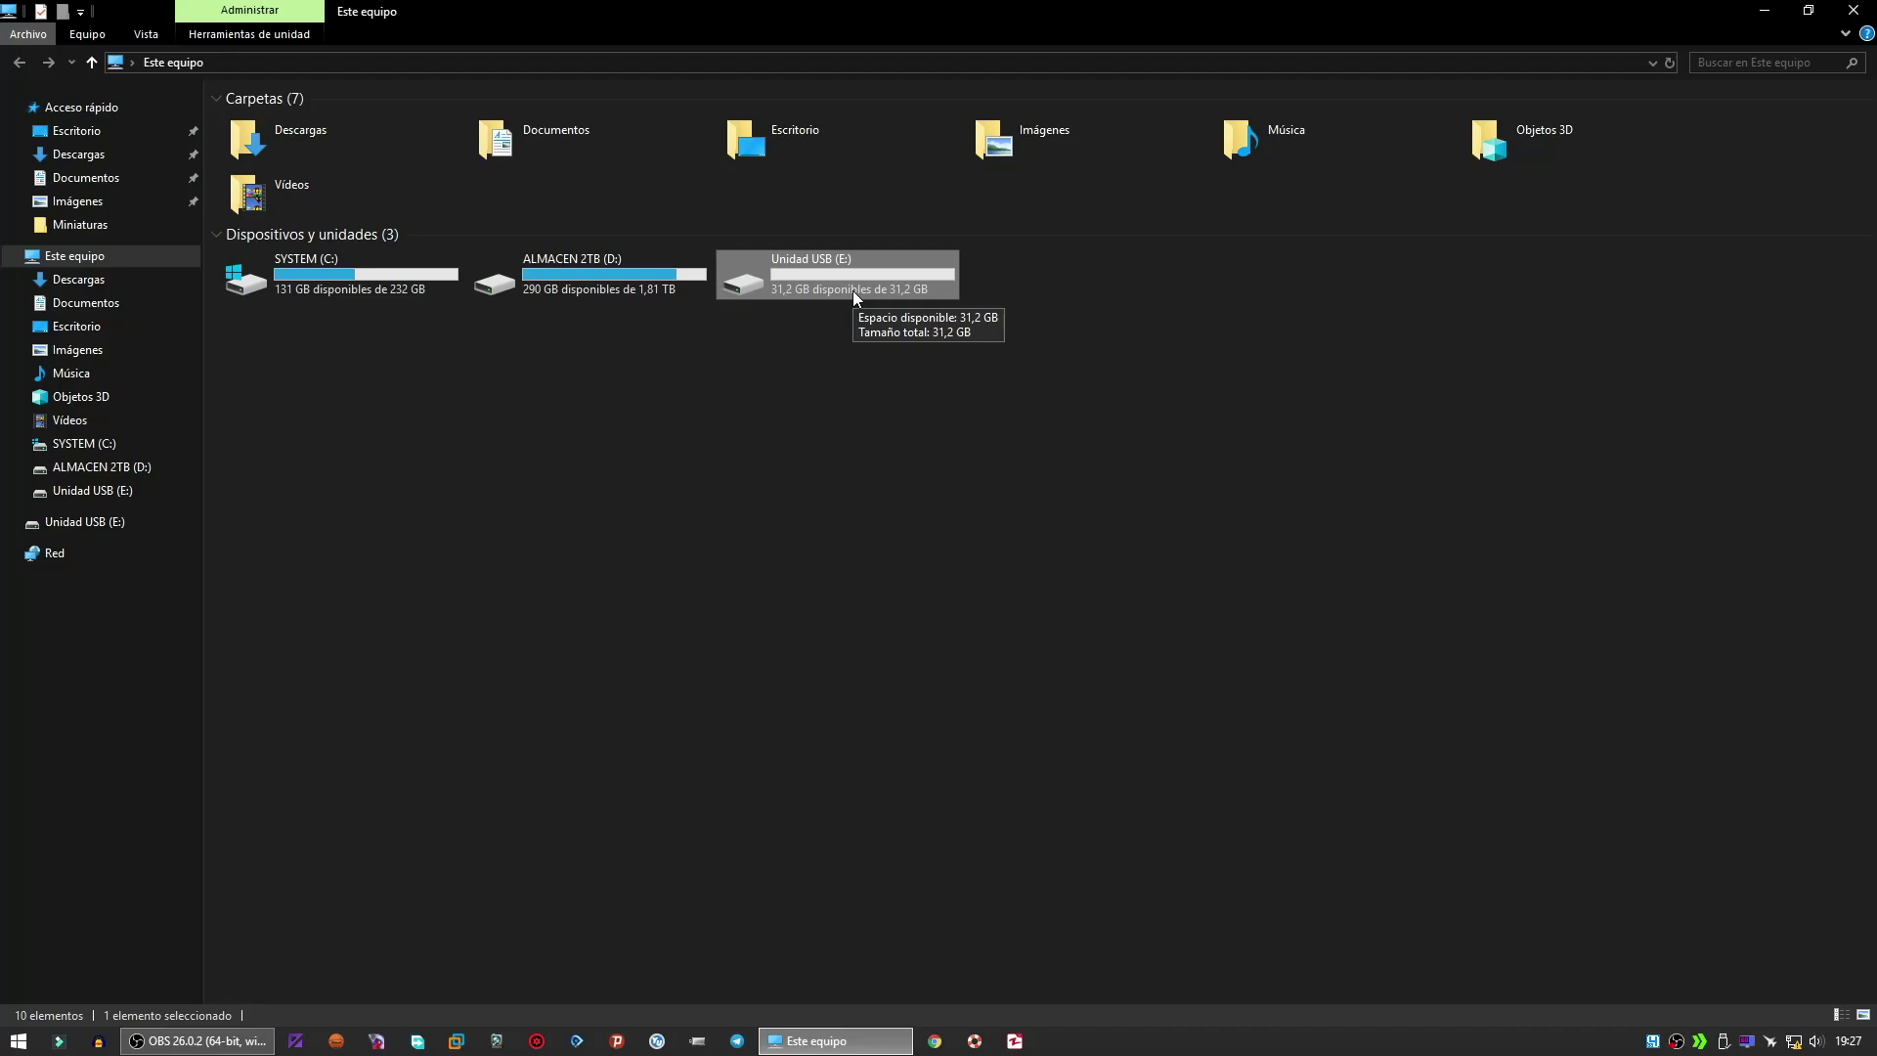
right_click(843, 271)
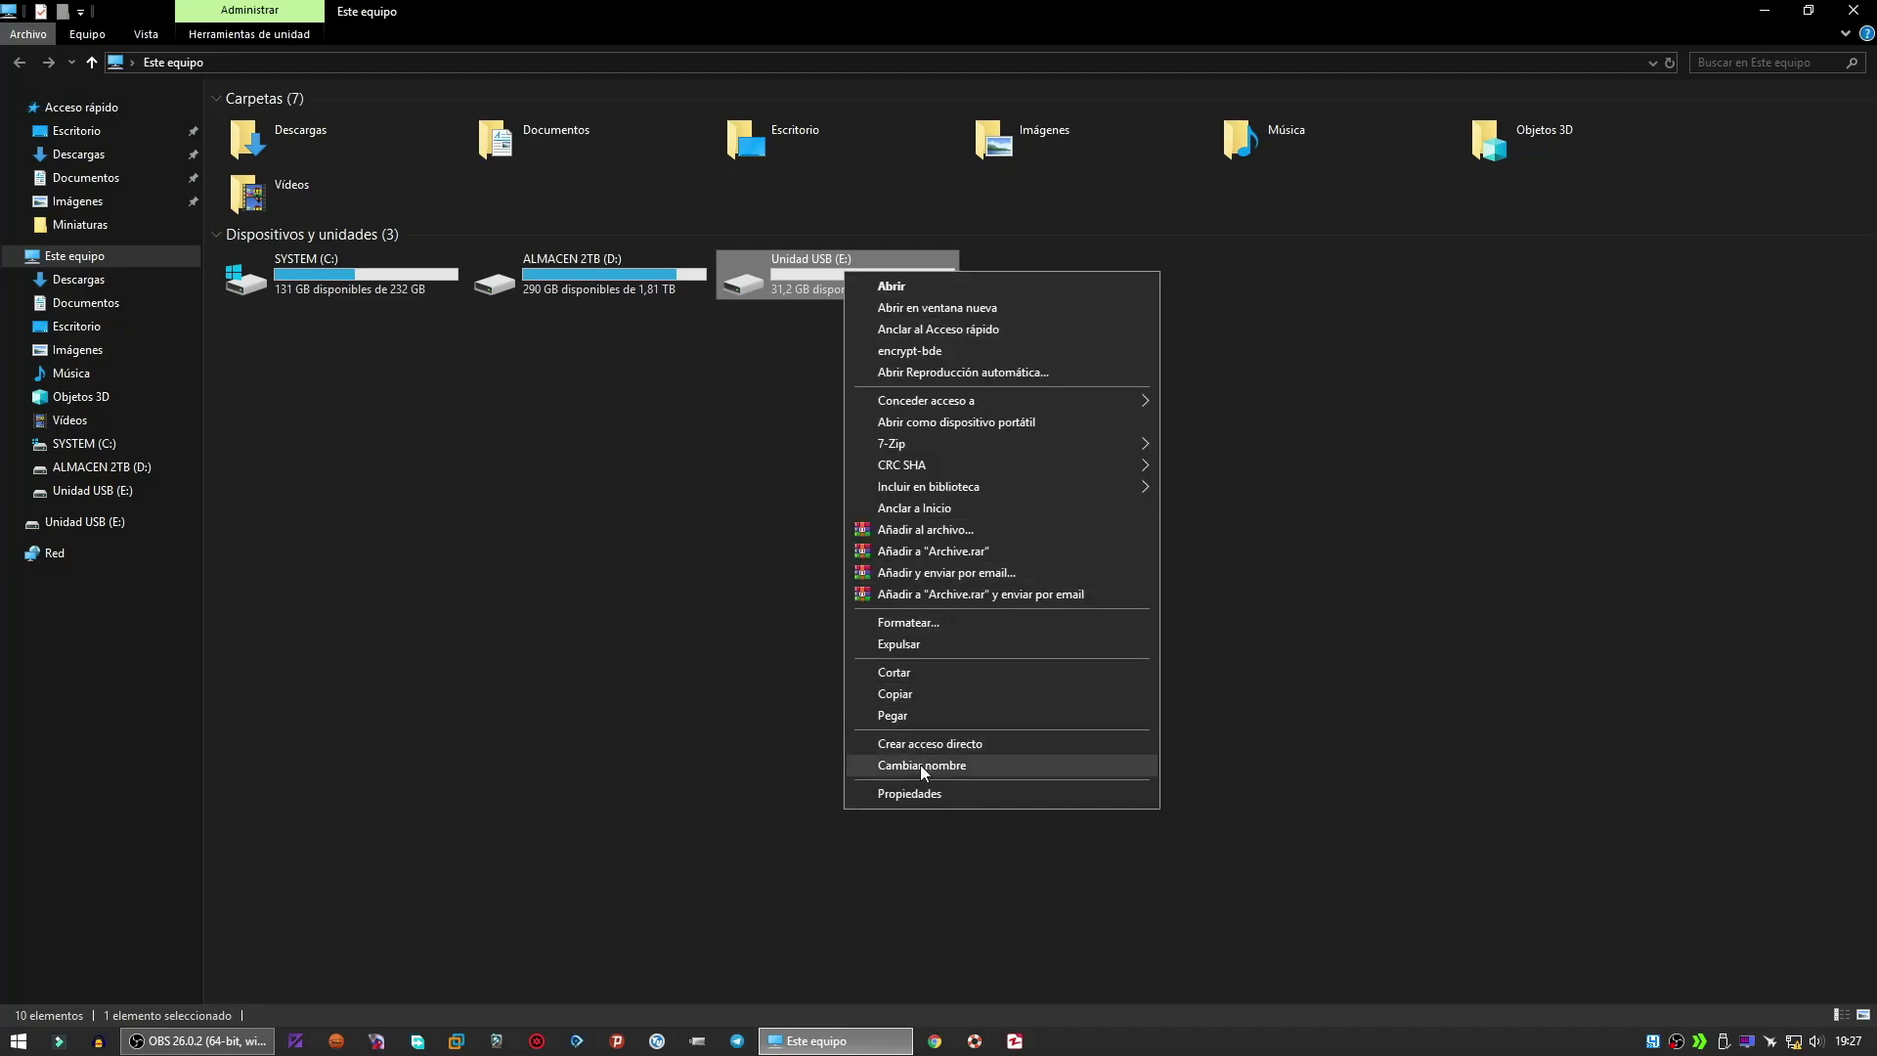
click(917, 794)
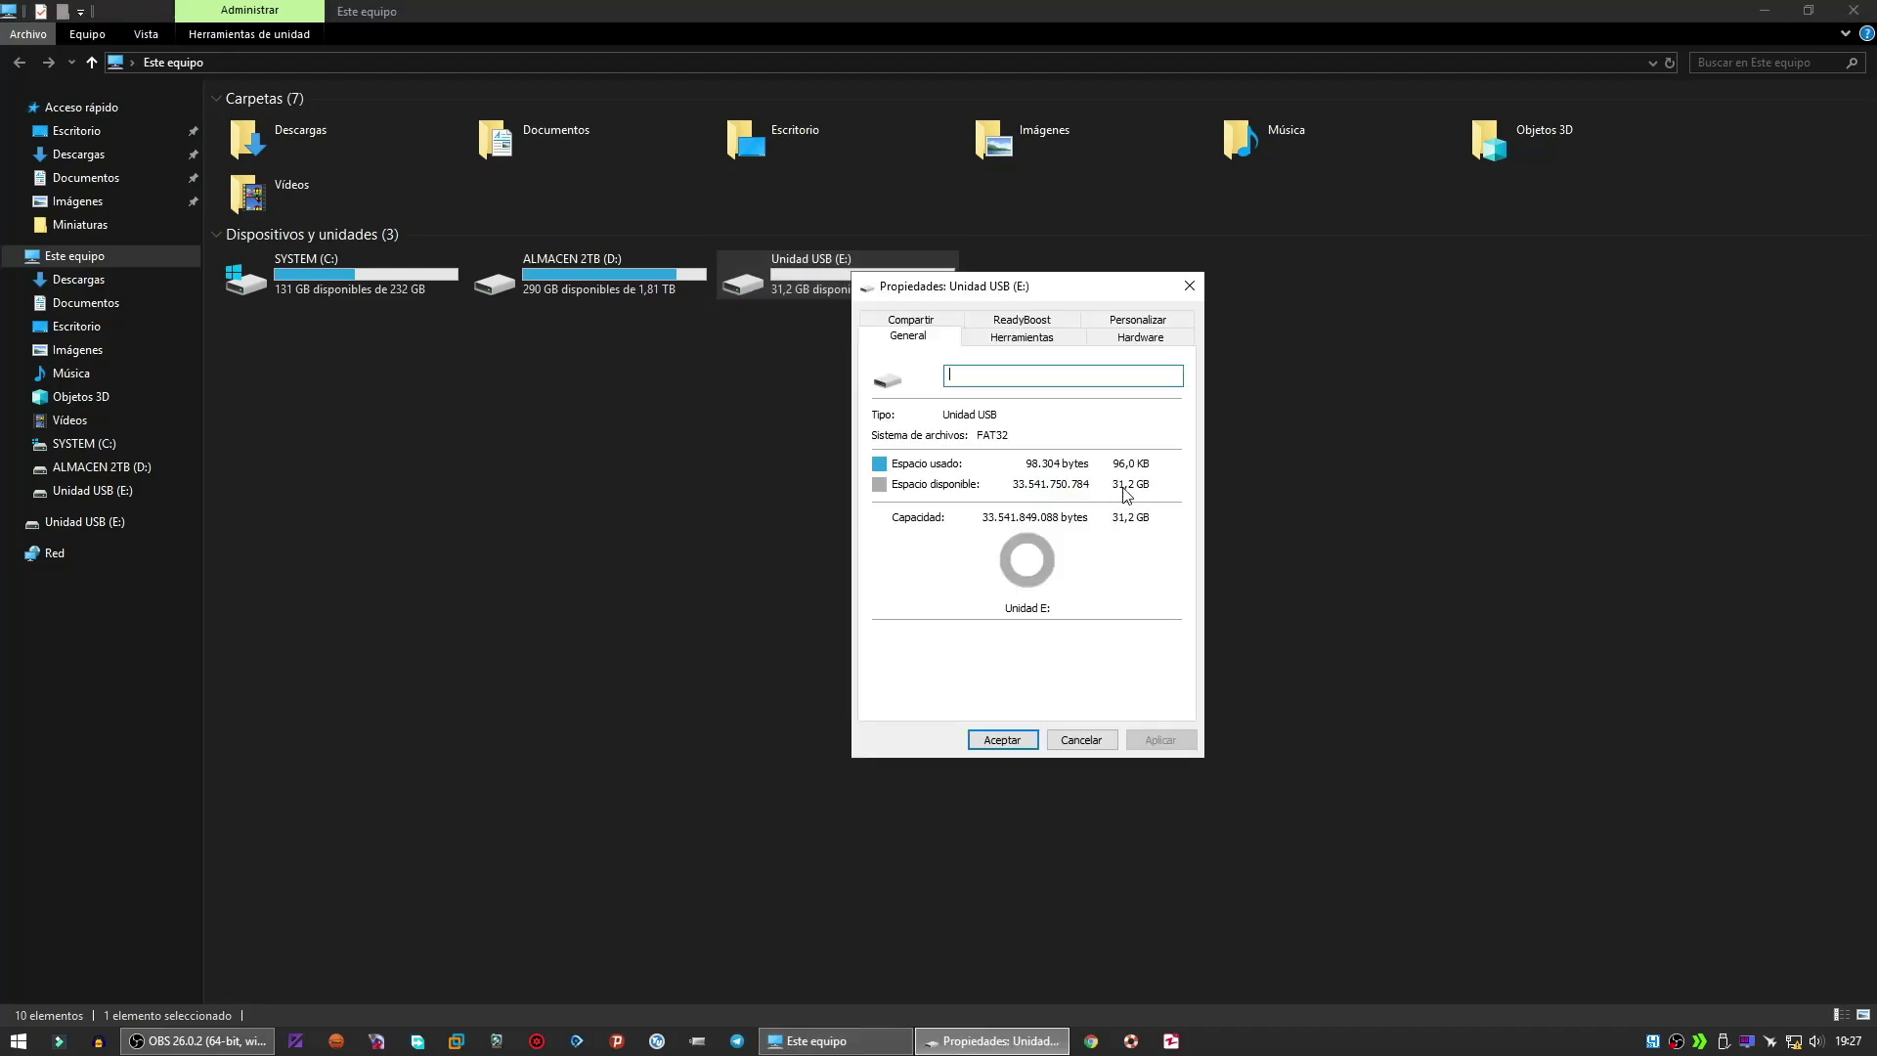
click(1005, 743)
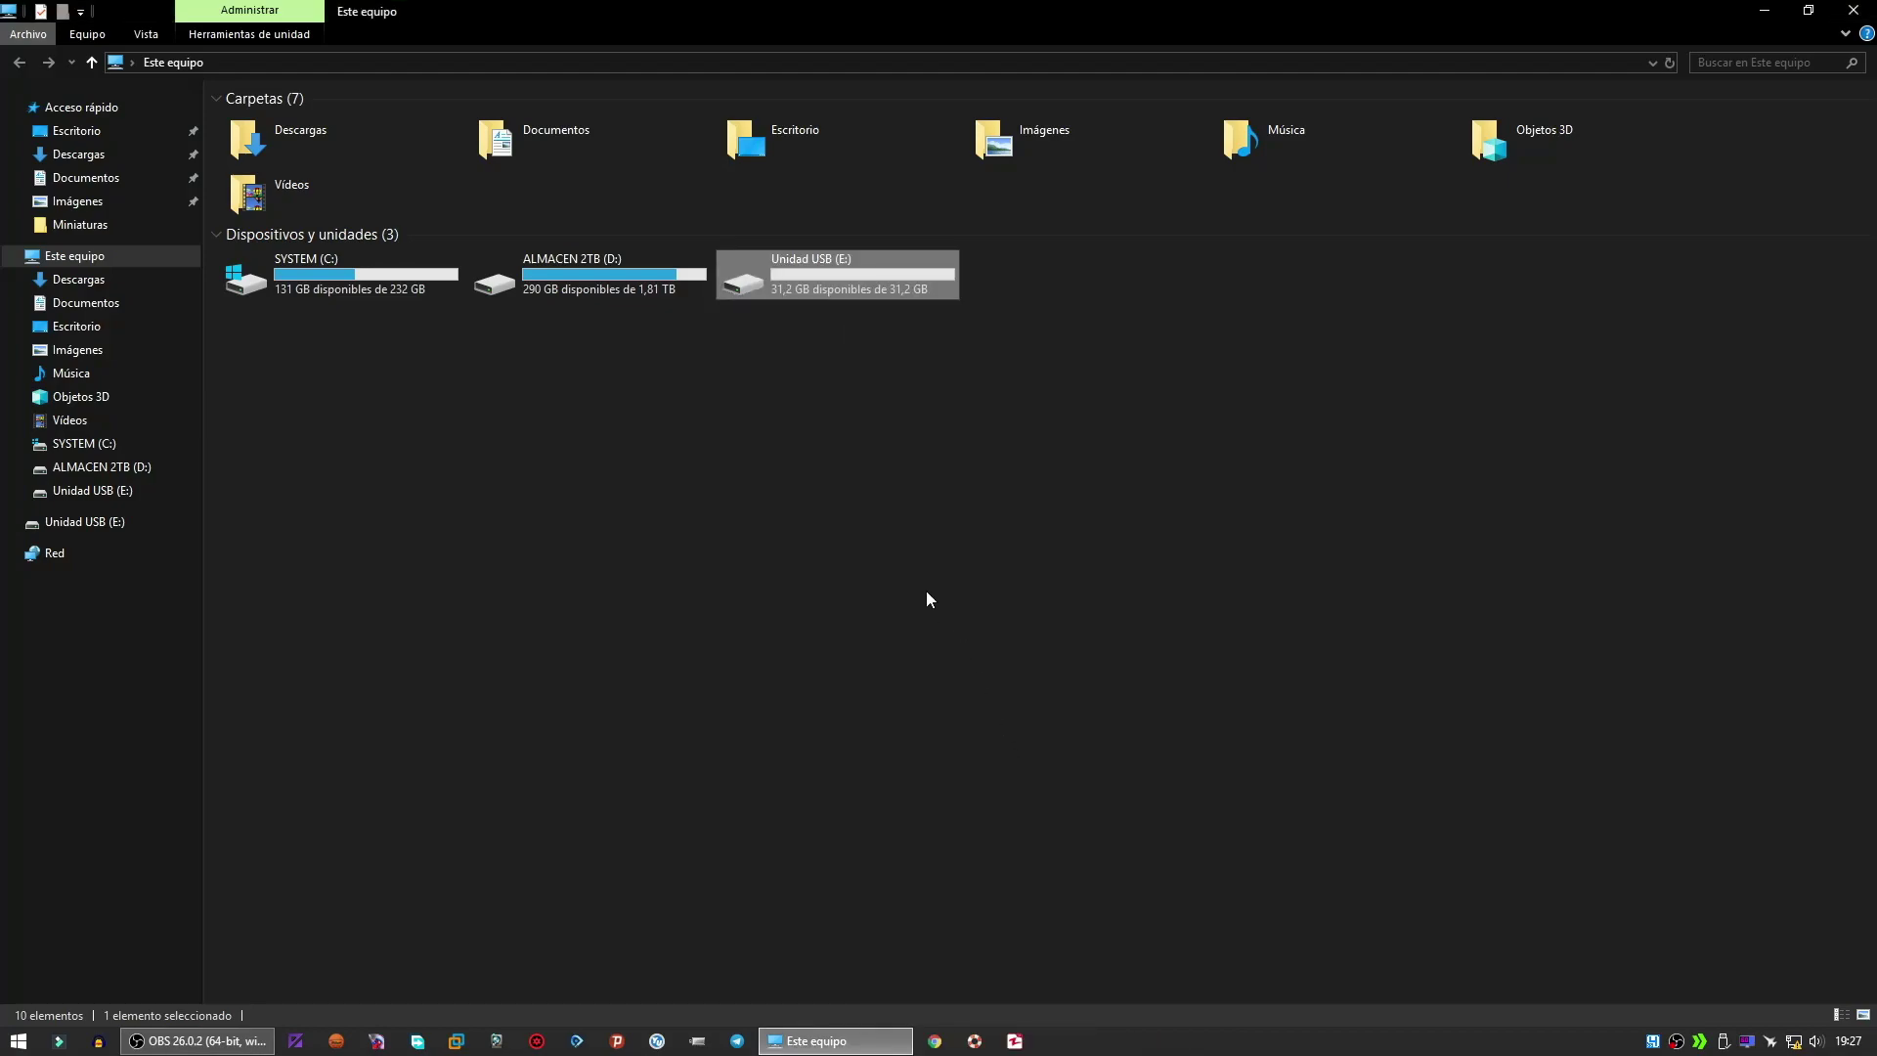
click(808, 521)
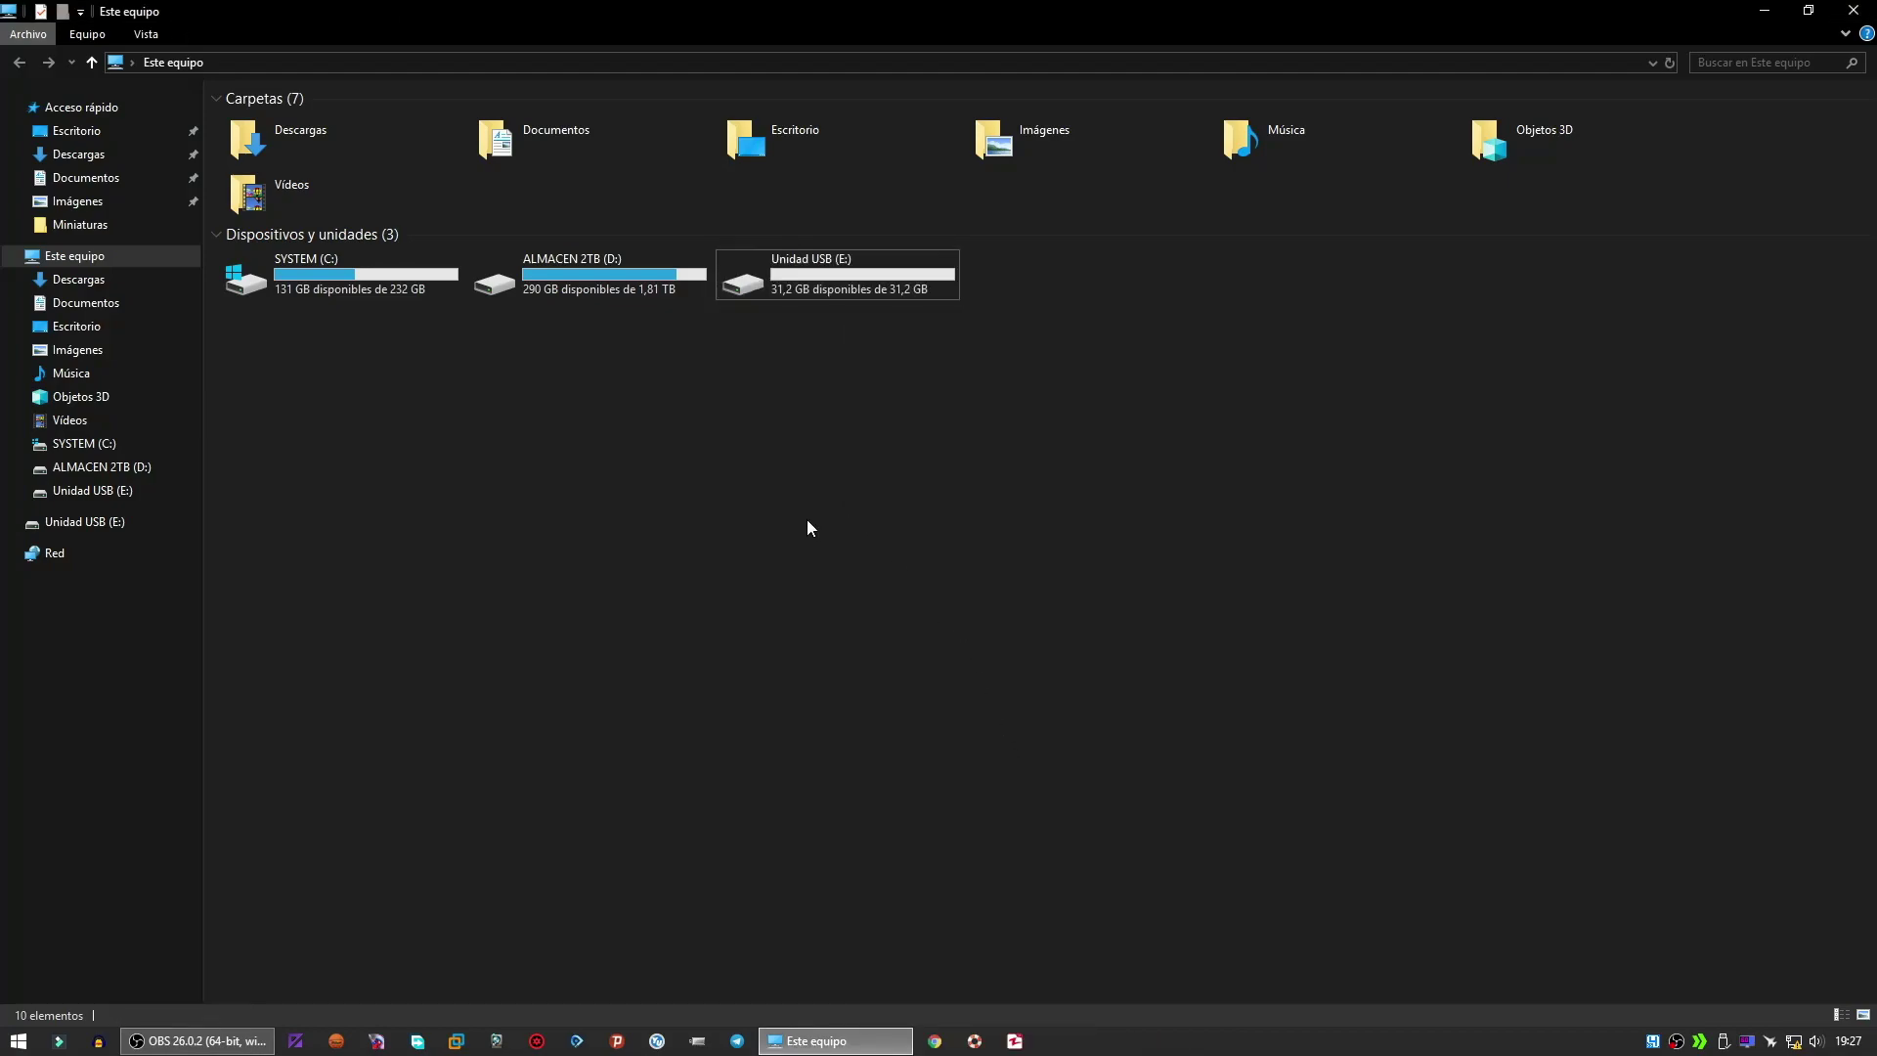
click(1851, 12)
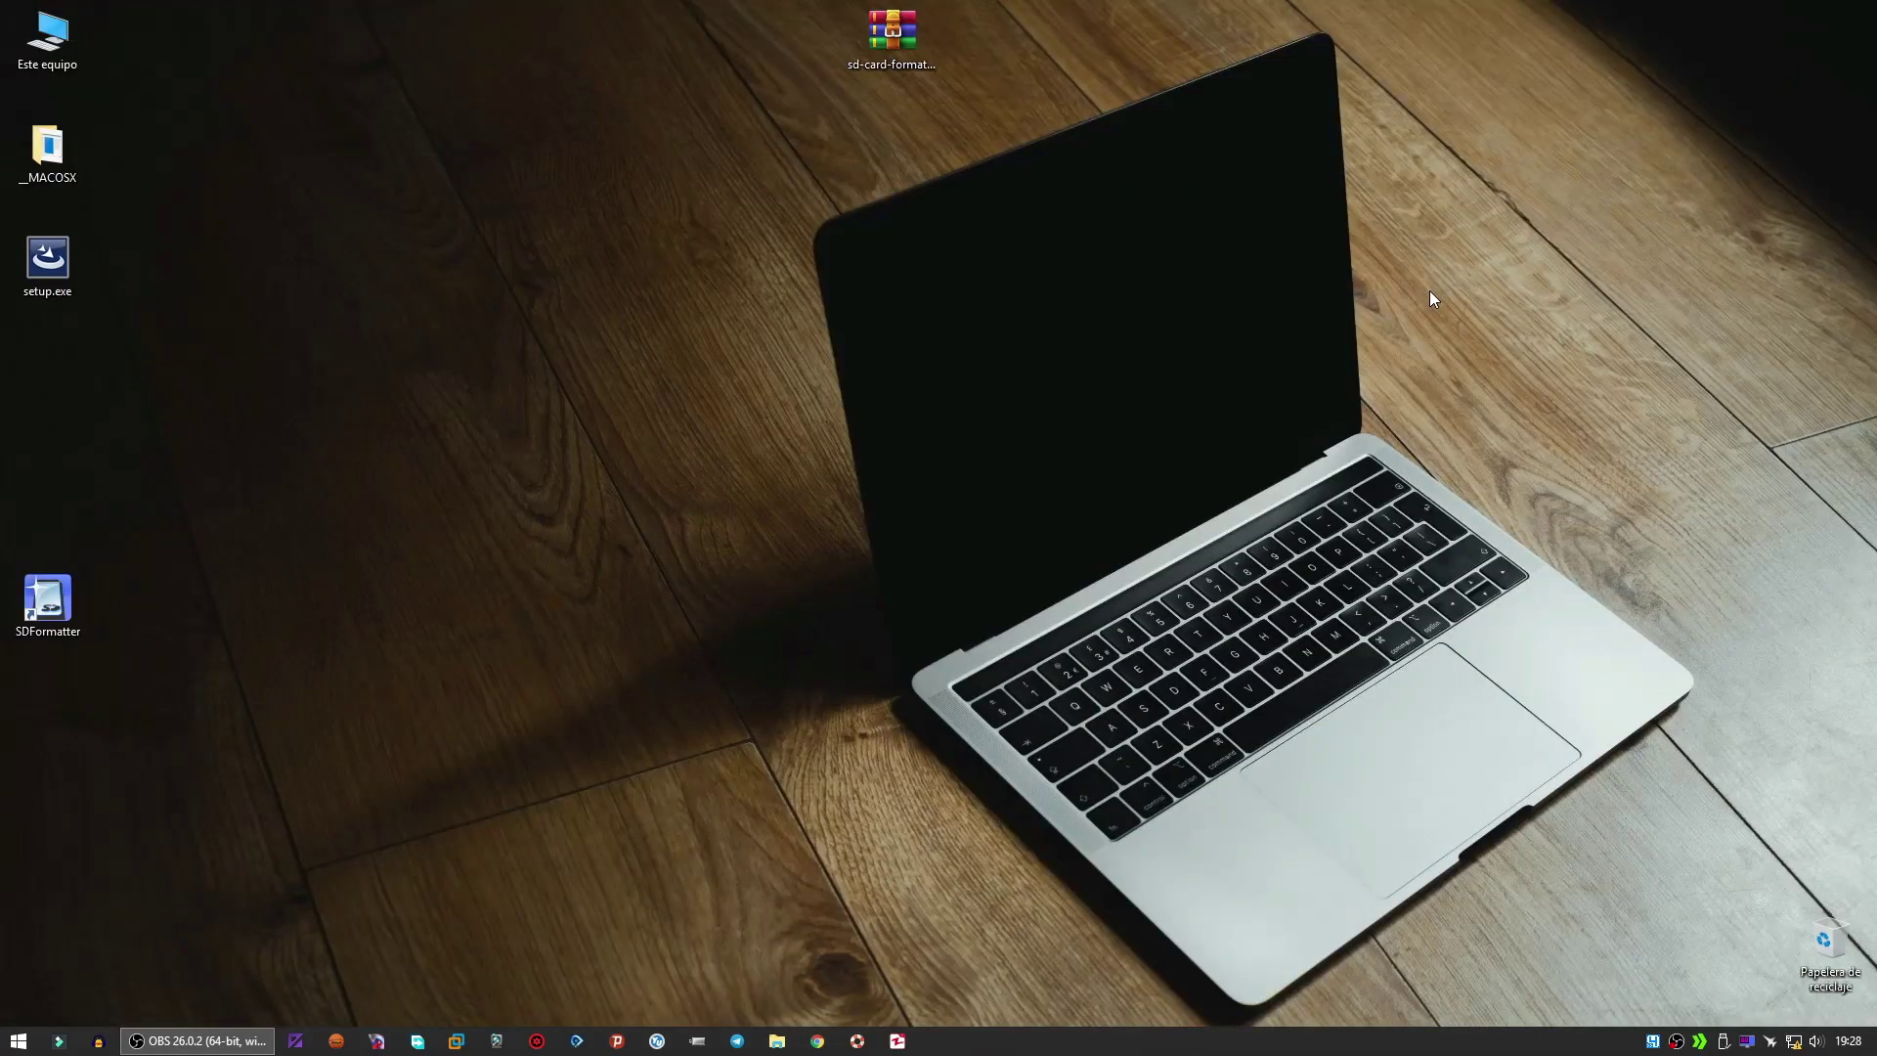